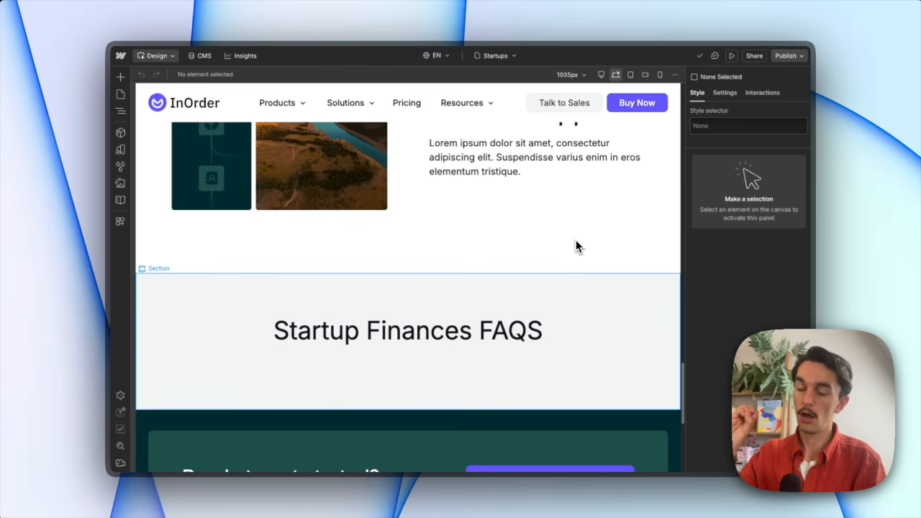
Step: Look over the Startups page from its hero section down to the Startup Finances FAQS section
{"action": "scroll", "coordinate": [576, 243], "scroll_direction": "up", "scroll_amount": 15}
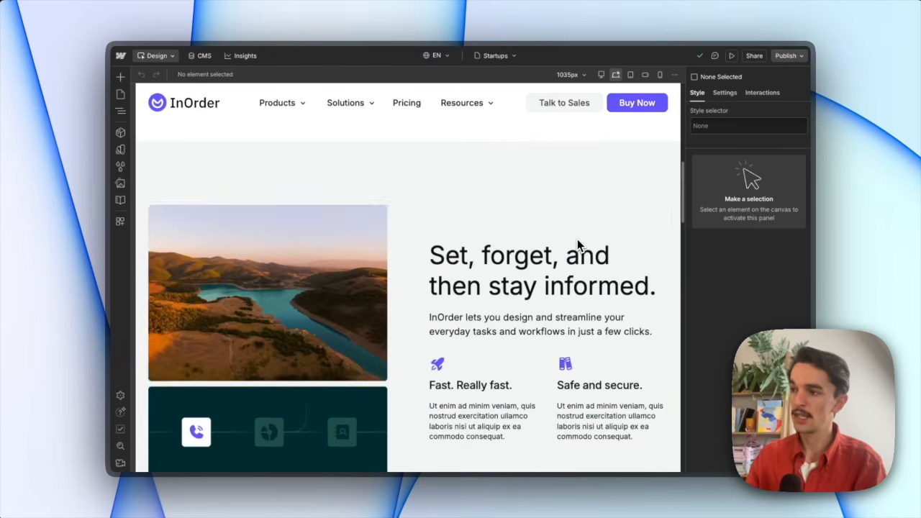
{"action": "scroll", "coordinate": [576, 238], "scroll_direction": "up", "scroll_amount": 3}
{"action": "scroll", "coordinate": [576, 238], "scroll_direction": "down", "scroll_amount": 4}
{"action": "scroll", "coordinate": [576, 238], "scroll_direction": "up", "scroll_amount": 1}
{"action": "scroll", "coordinate": [604, 235], "scroll_direction": "down", "scroll_amount": 1}
{"action": "left_click_drag", "start_coordinate": [684, 193], "coordinate": [665, 407]}
{"action": "scroll", "coordinate": [668, 396], "scroll_direction": "down", "scroll_amount": 1}
{"action": "scroll", "coordinate": [671, 388], "scroll_direction": "up", "scroll_amount": 2}
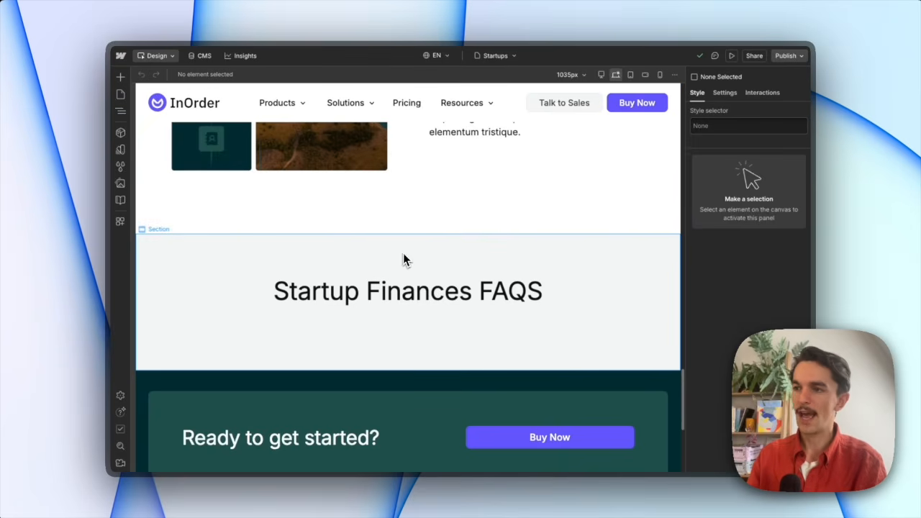
{"action": "left_click", "coordinate": [508, 56]}
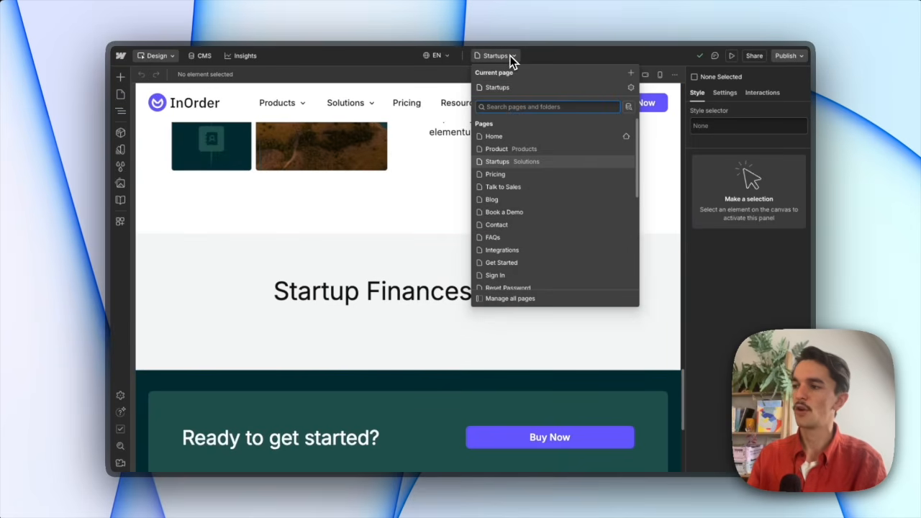
{"action": "left_click", "coordinate": [504, 87]}
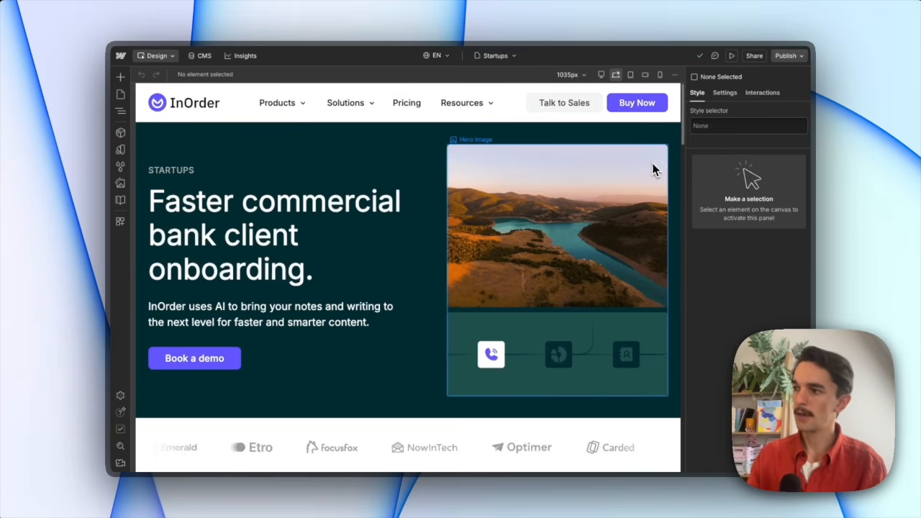
{"action": "scroll", "coordinate": [651, 168], "scroll_direction": "down", "scroll_amount": 15}
{"action": "scroll", "coordinate": [619, 249], "scroll_direction": "down", "scroll_amount": 3}
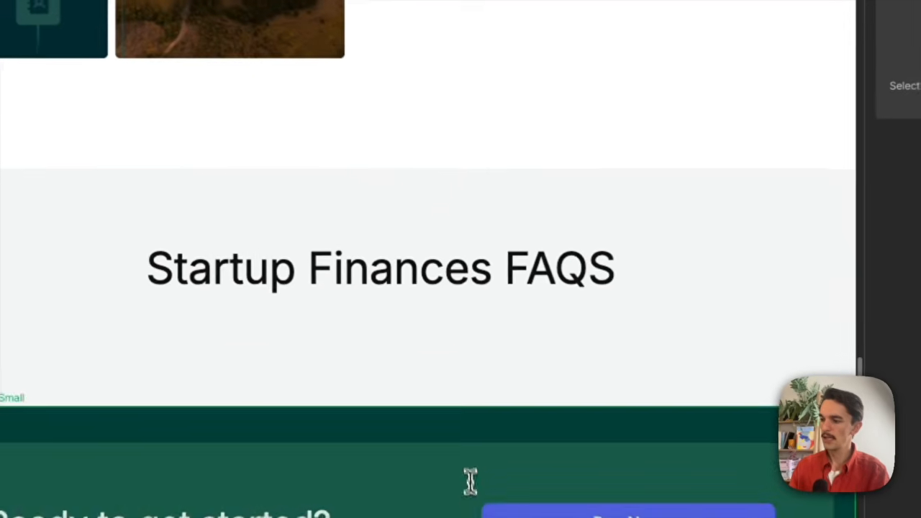
Step: Ask ChatGPT by dictation to propose eight FAQ questions about financial services for startups, giving only the questions for approval
{"action": "key", "text": "alt+space"}
{"action": "left_click_drag", "start_coordinate": [401, 350], "coordinate": [390, 385]}
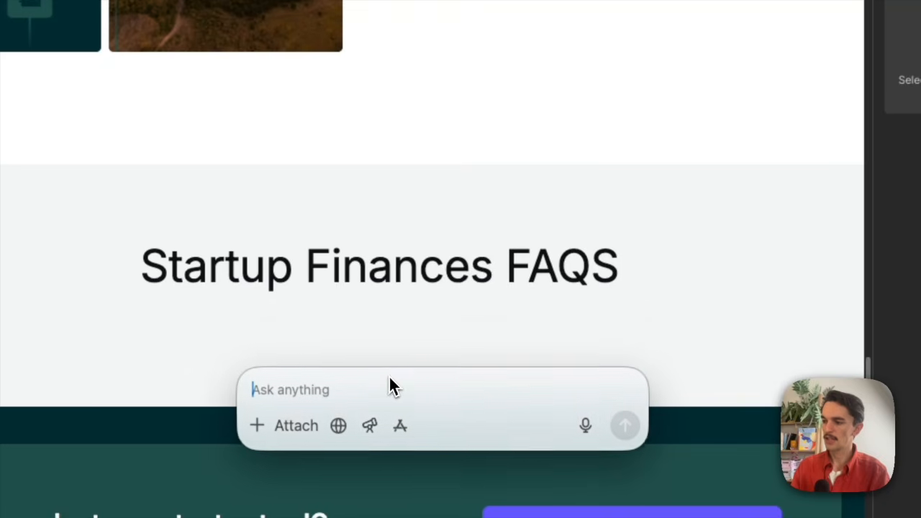
{"action": "left_click", "coordinate": [589, 436]}
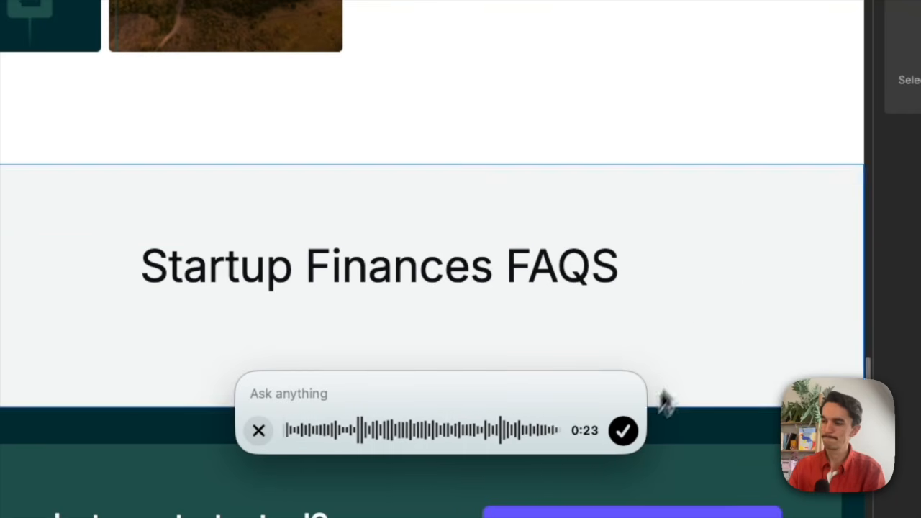
{"action": "left_click", "coordinate": [624, 433]}
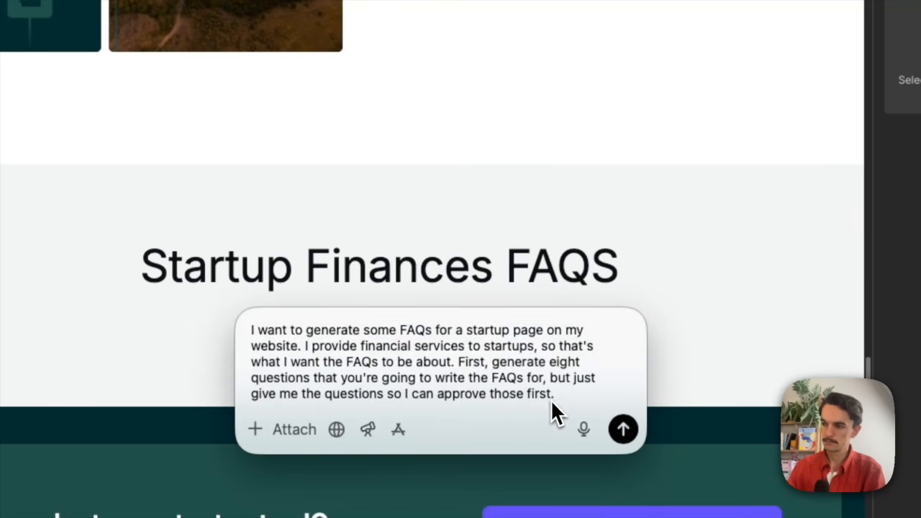
{"action": "key", "text": "Return"}
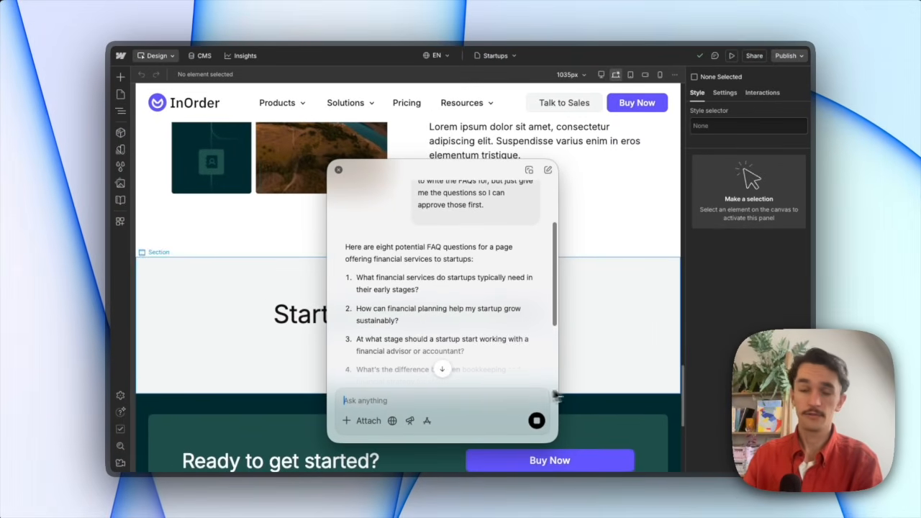
Step: Review the proposed questions, then dictate and send a request to shorten them, drop question 6 and write answers for the rest
{"action": "left_click_drag", "start_coordinate": [554, 232], "coordinate": [555, 264]}
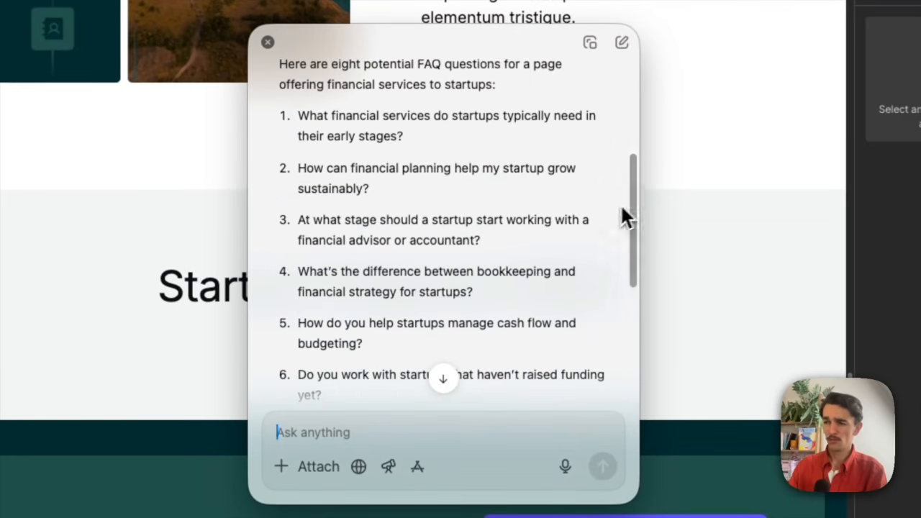
{"action": "scroll", "coordinate": [601, 219], "scroll_direction": "down", "scroll_amount": 1}
{"action": "scroll", "coordinate": [601, 215], "scroll_direction": "down", "scroll_amount": 3}
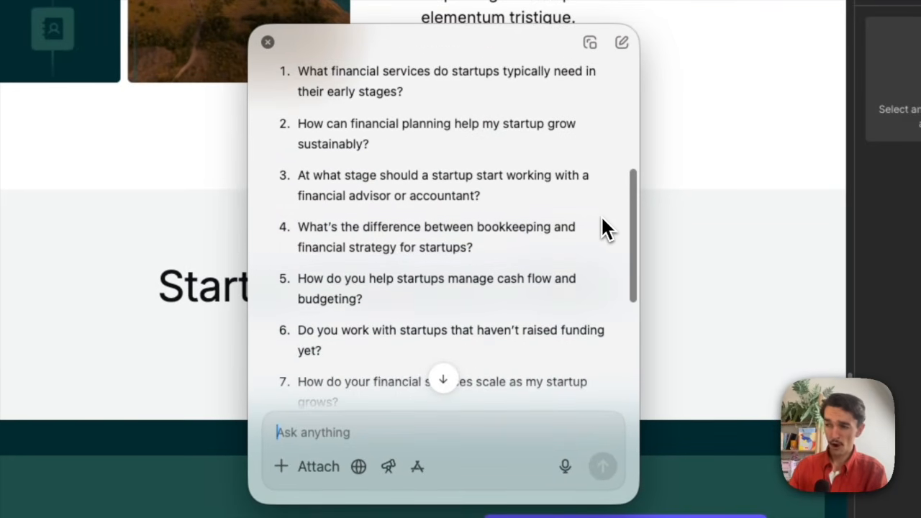
{"action": "scroll", "coordinate": [579, 231], "scroll_direction": "down", "scroll_amount": 1}
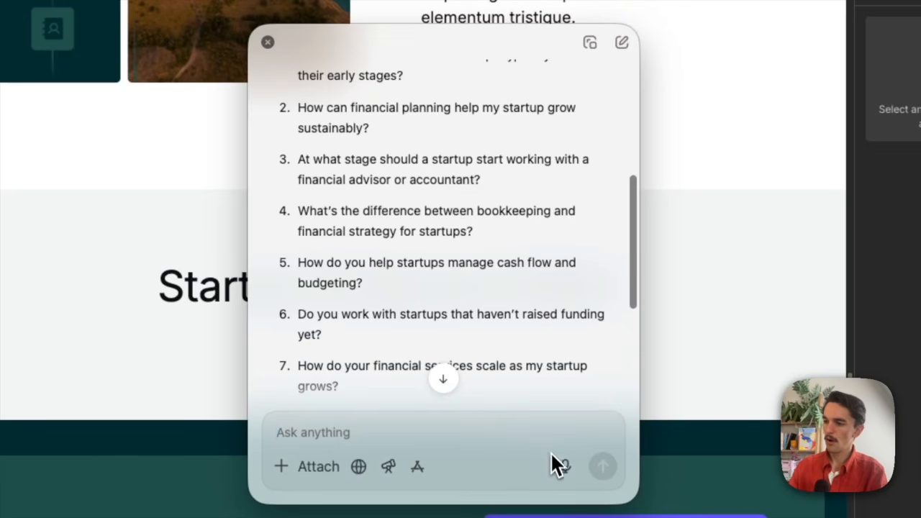
{"action": "scroll", "coordinate": [572, 255], "scroll_direction": "down", "scroll_amount": 2}
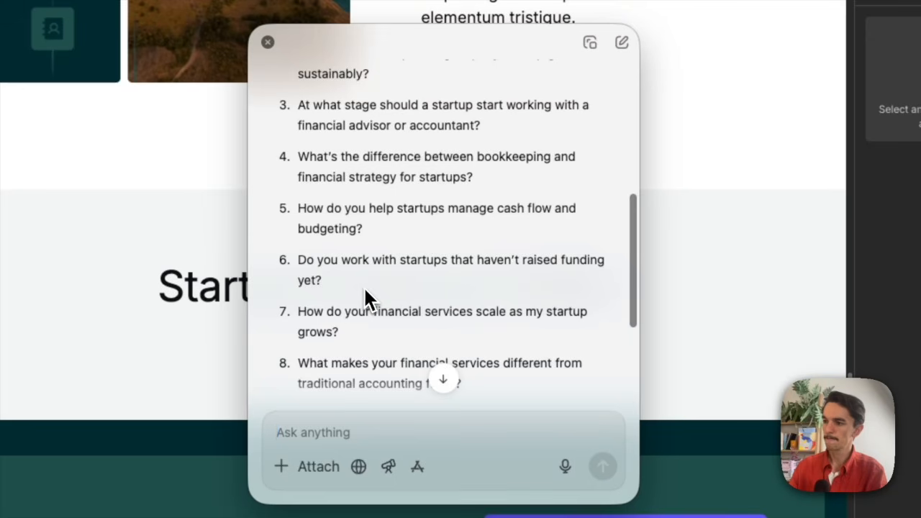
{"action": "left_click", "coordinate": [566, 468]}
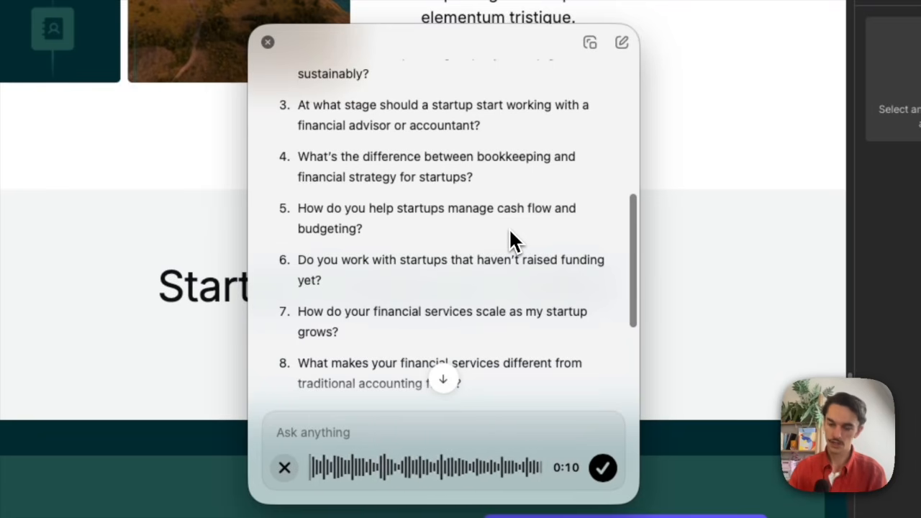
{"action": "left_click", "coordinate": [605, 470]}
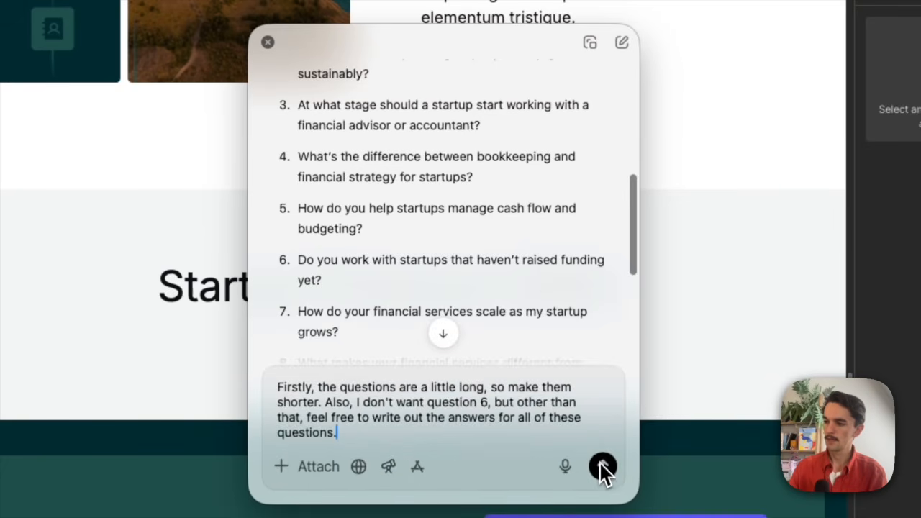
{"action": "left_click", "coordinate": [603, 467]}
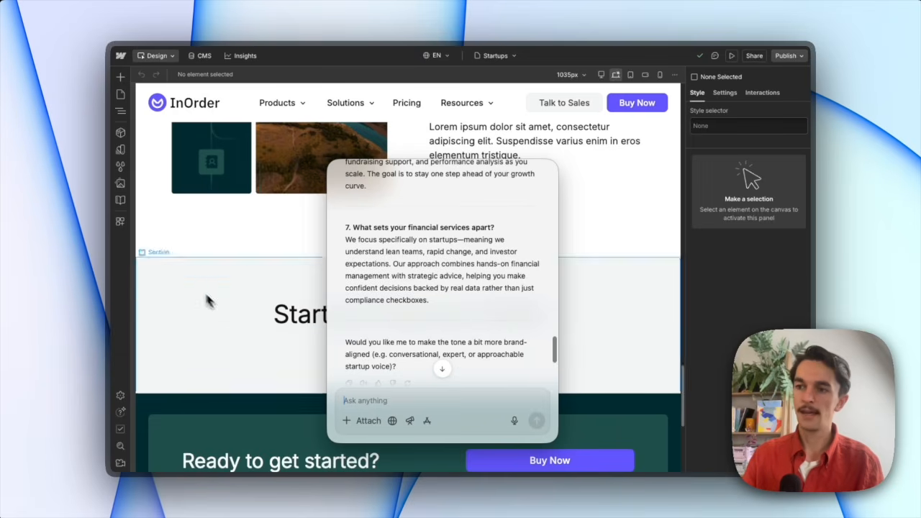
Step: Dictate and send a request for a CSV file with questions in the first column and answers in the second
{"action": "triple_click", "coordinate": [347, 227]}
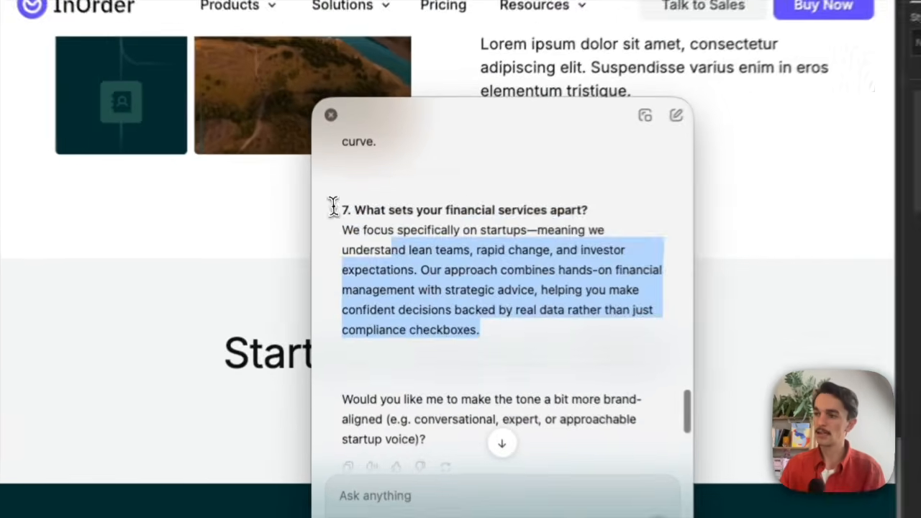
{"action": "left_click", "coordinate": [380, 249]}
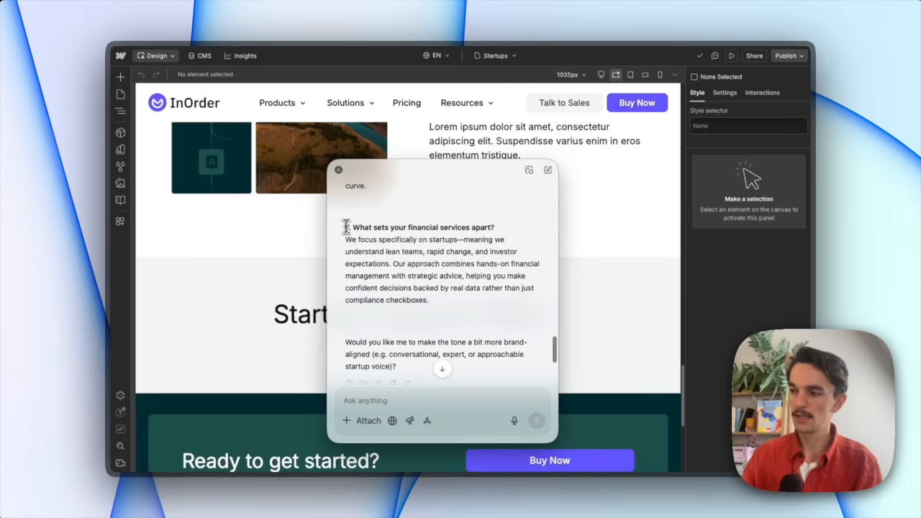
{"action": "left_click", "coordinate": [501, 401]}
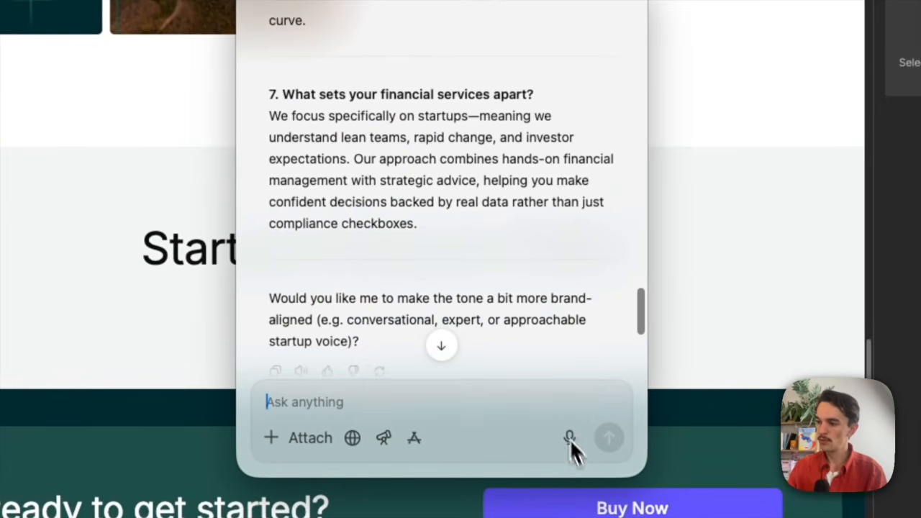
{"action": "left_click", "coordinate": [570, 438]}
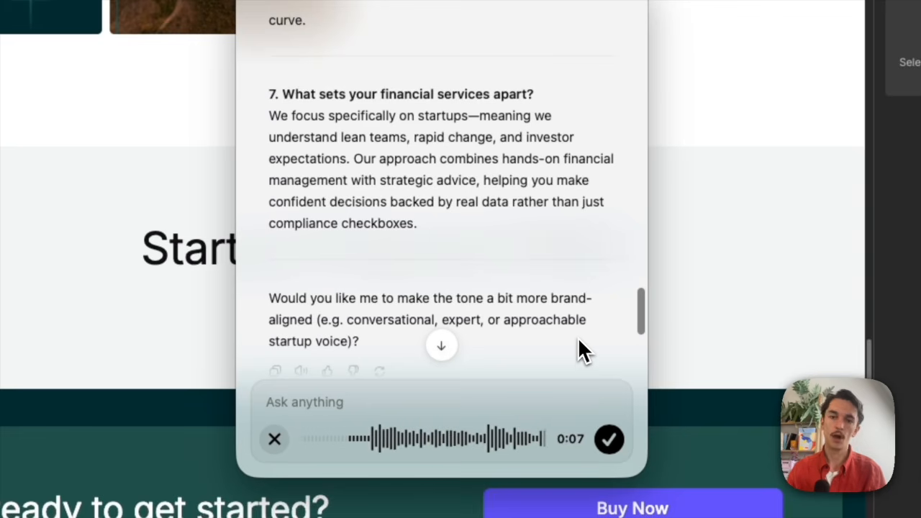
{"action": "left_click", "coordinate": [607, 430]}
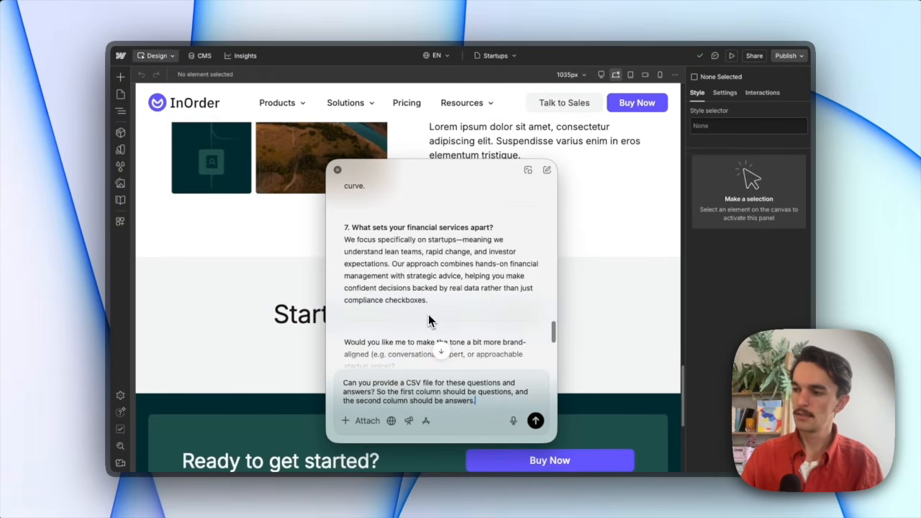
{"action": "left_click", "coordinate": [536, 420]}
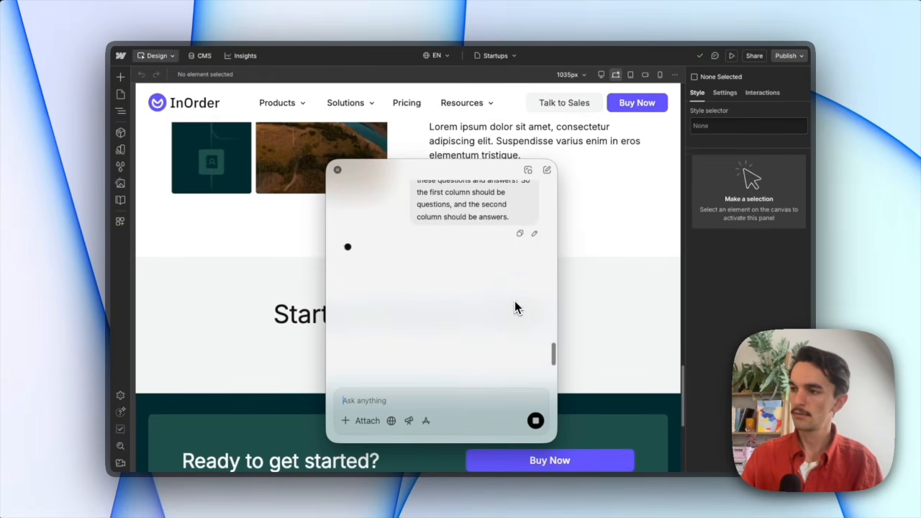
Step: Close the chat window and select the container inside the Startup Finances FAQS section in Webflow
{"action": "left_click", "coordinate": [297, 262]}
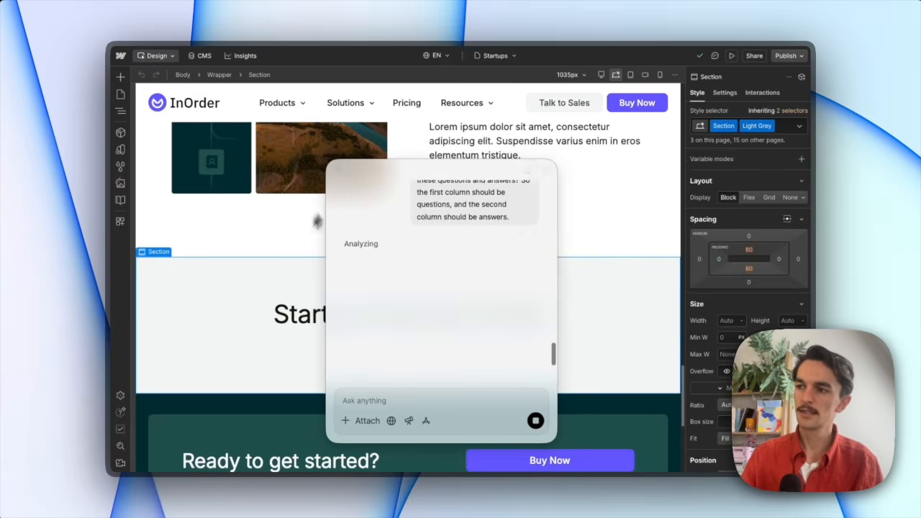
{"action": "left_click_drag", "start_coordinate": [344, 171], "coordinate": [356, 170]}
{"action": "left_click", "coordinate": [349, 170]}
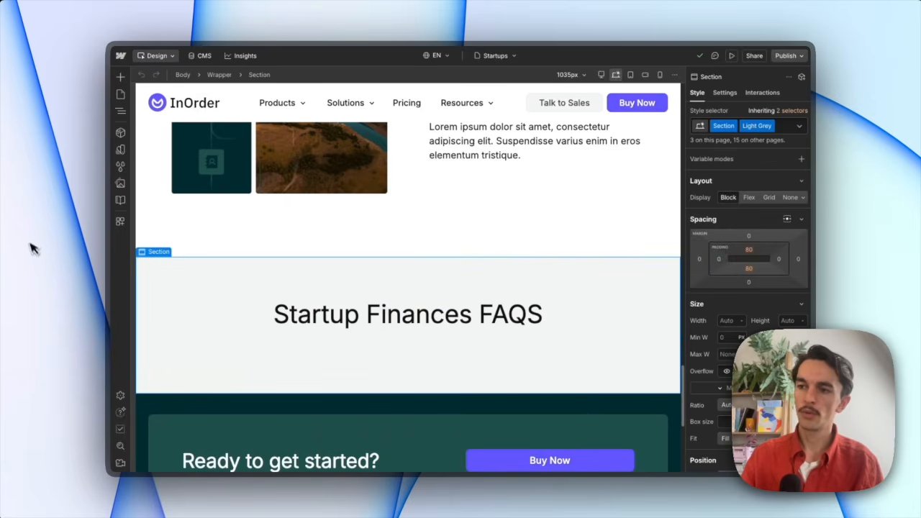
{"action": "left_click", "coordinate": [245, 349]}
{"action": "left_click", "coordinate": [226, 347]}
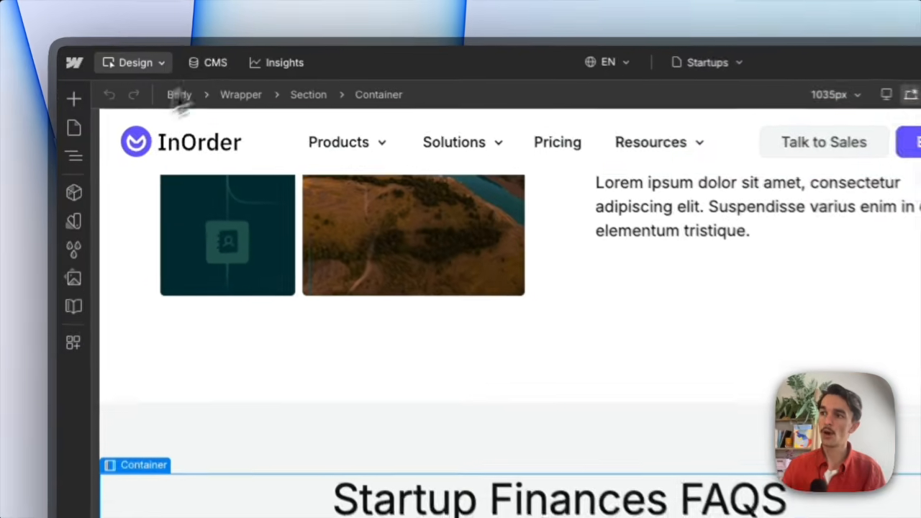
Step: Create a new CMS collection named FAQs
{"action": "left_click", "coordinate": [200, 55]}
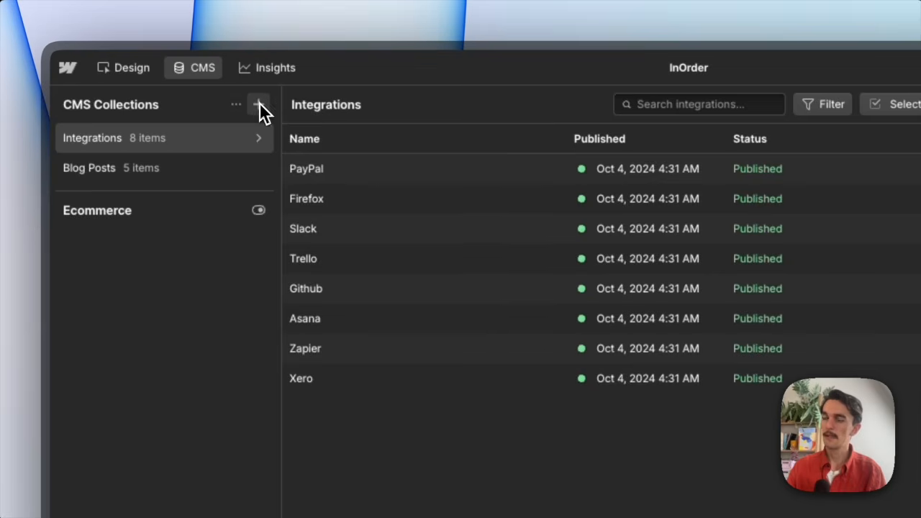
{"action": "left_click", "coordinate": [370, 350]}
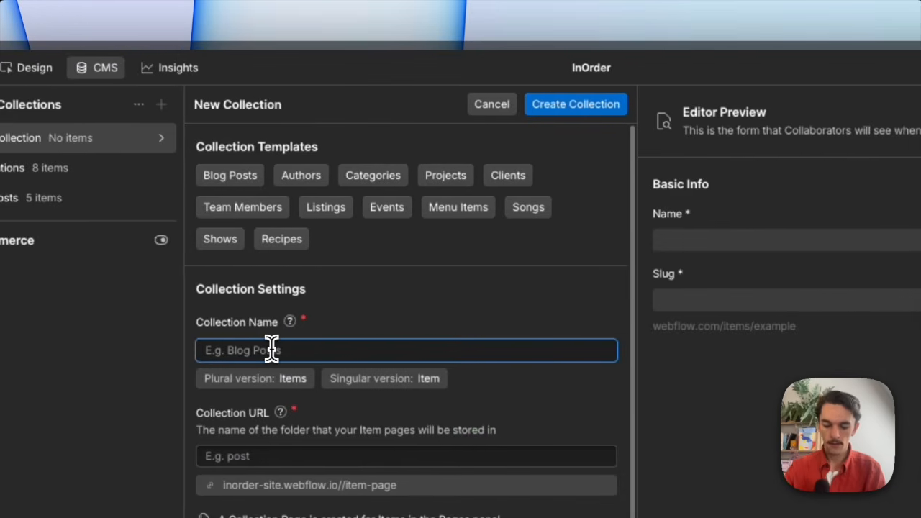
{"action": "type", "text": "FAQs"}
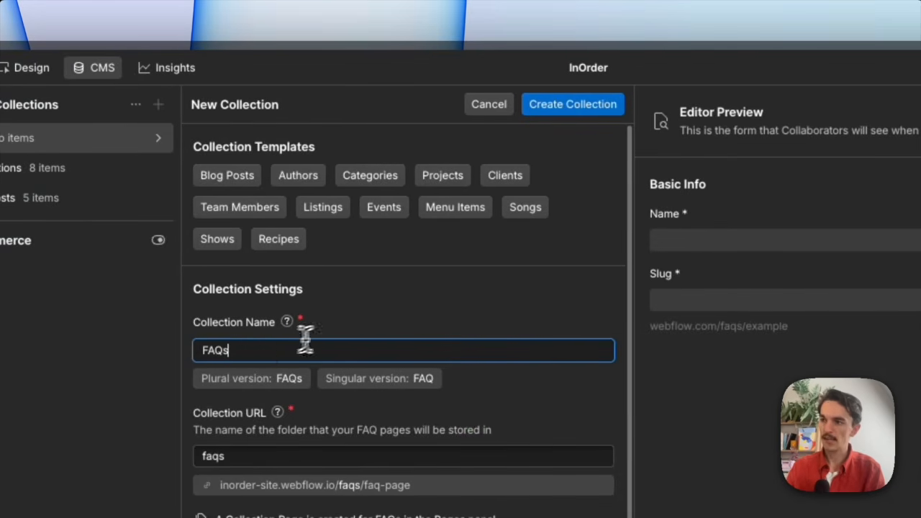
{"action": "left_click", "coordinate": [589, 109]}
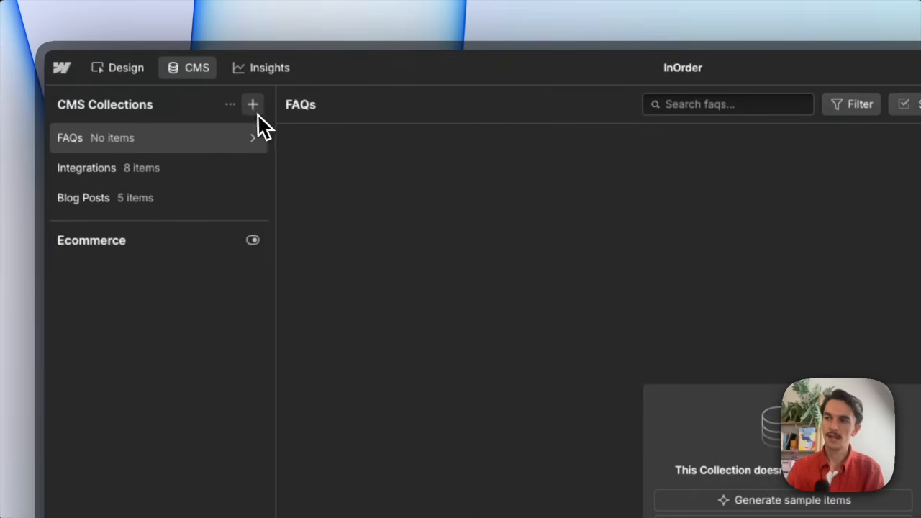
Step: Create a second CMS collection named FAQ Pages
{"action": "left_click", "coordinate": [258, 107]}
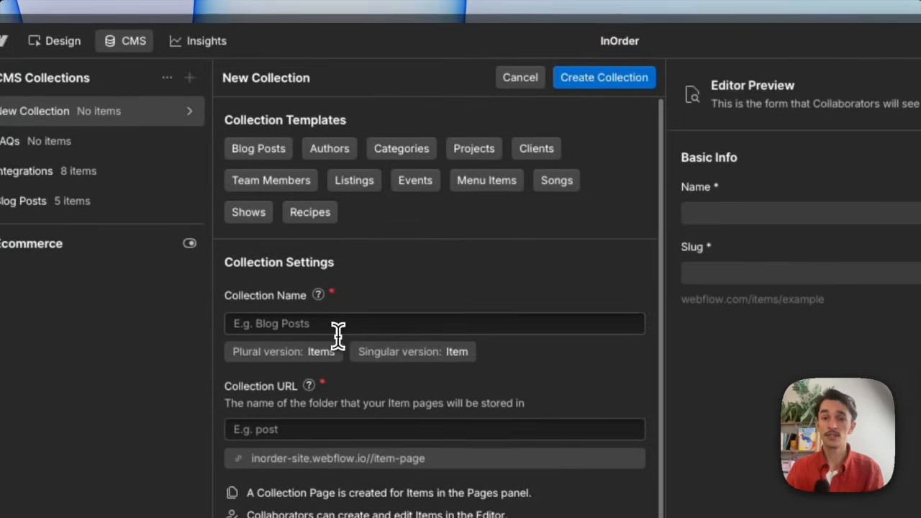
{"action": "left_click", "coordinate": [332, 322]}
{"action": "type", "text": "F"}
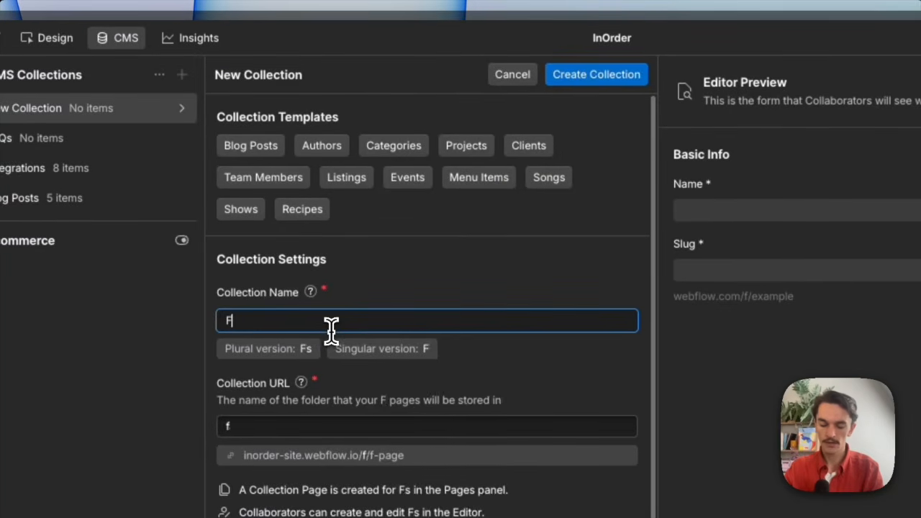
{"action": "type", "text": "AQ Pages"}
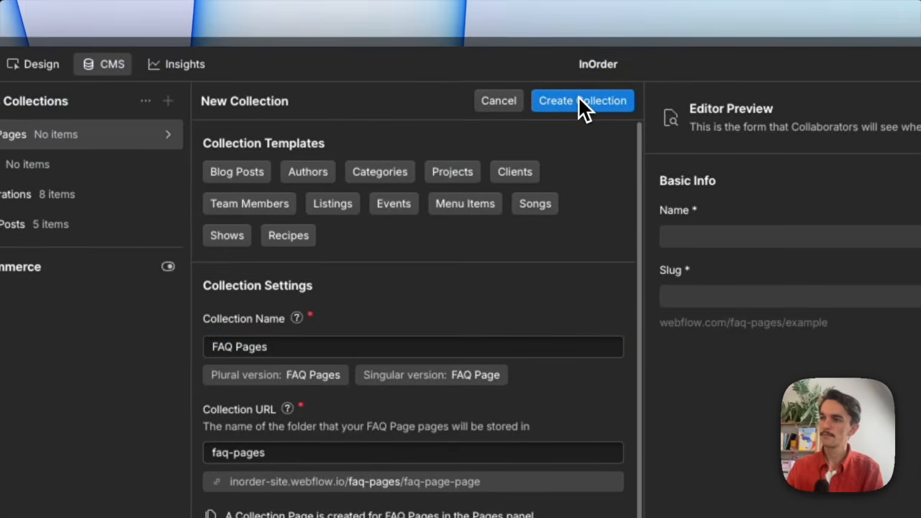
{"action": "left_click", "coordinate": [583, 102]}
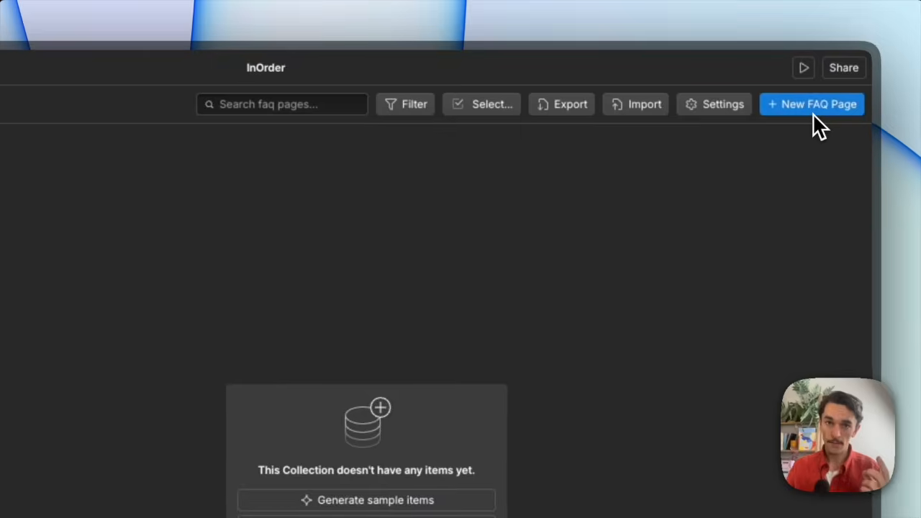
Step: Create an item named Startups in the FAQ Pages collection and queue it to publish
{"action": "left_click", "coordinate": [824, 109]}
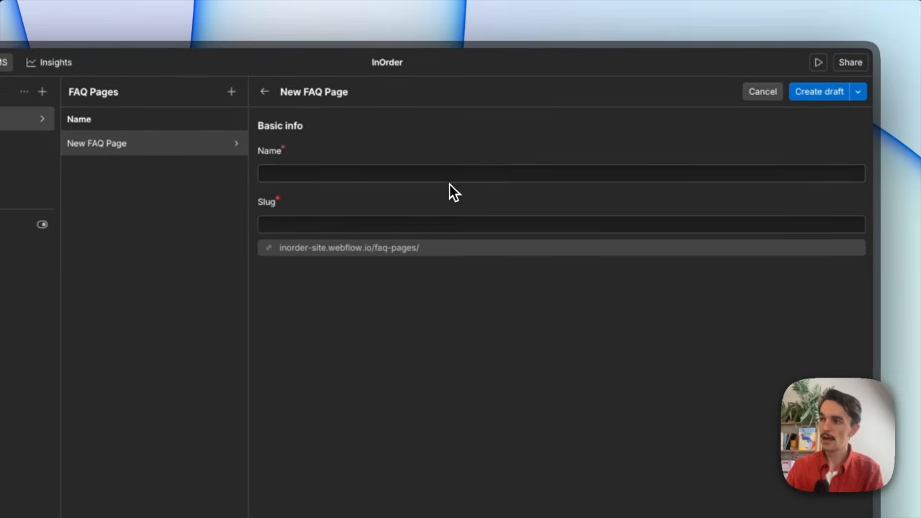
{"action": "left_click", "coordinate": [412, 188]}
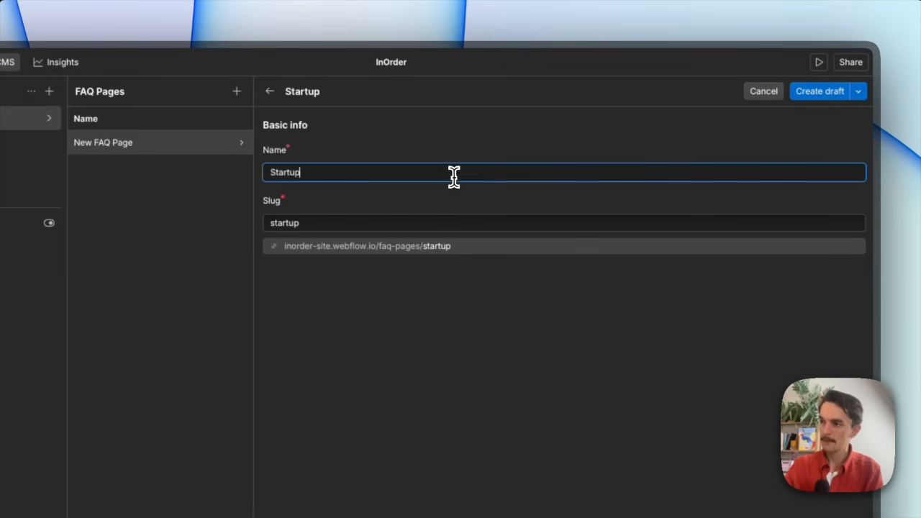
{"action": "left_click", "coordinate": [839, 95]}
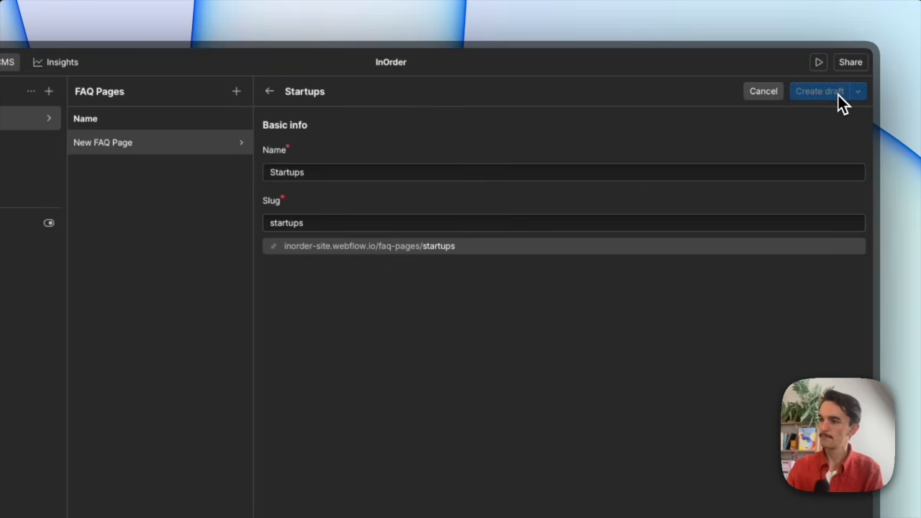
{"action": "left_click", "coordinate": [860, 93]}
{"action": "left_click", "coordinate": [837, 113]}
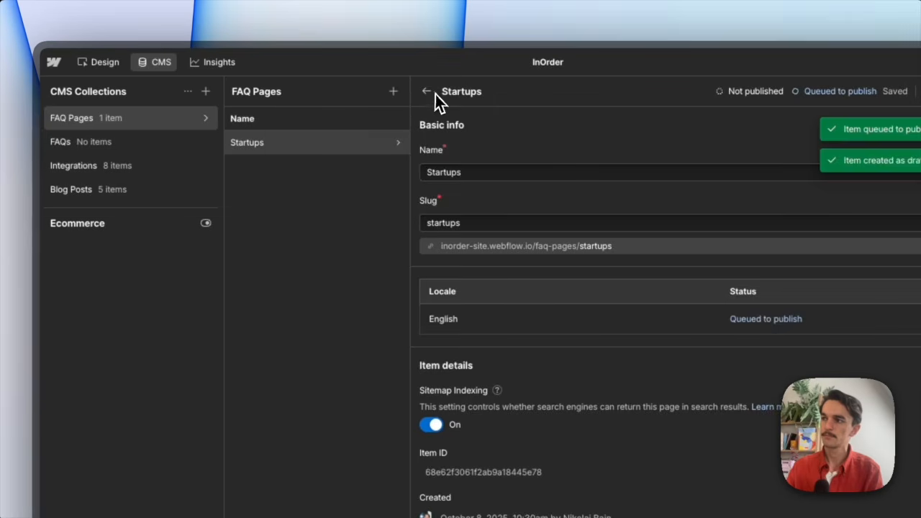
{"action": "left_click", "coordinate": [422, 91]}
Step: Open the FAQs collection and download startup_financial_faqs.csv from the ChatGPT chat window, closing the chat when done
{"action": "left_click", "coordinate": [142, 148]}
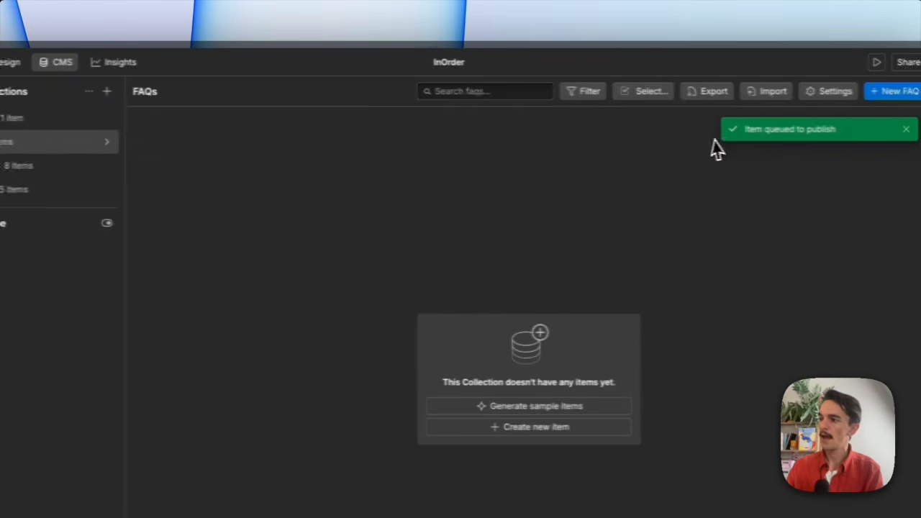
{"action": "key", "text": "alt+space"}
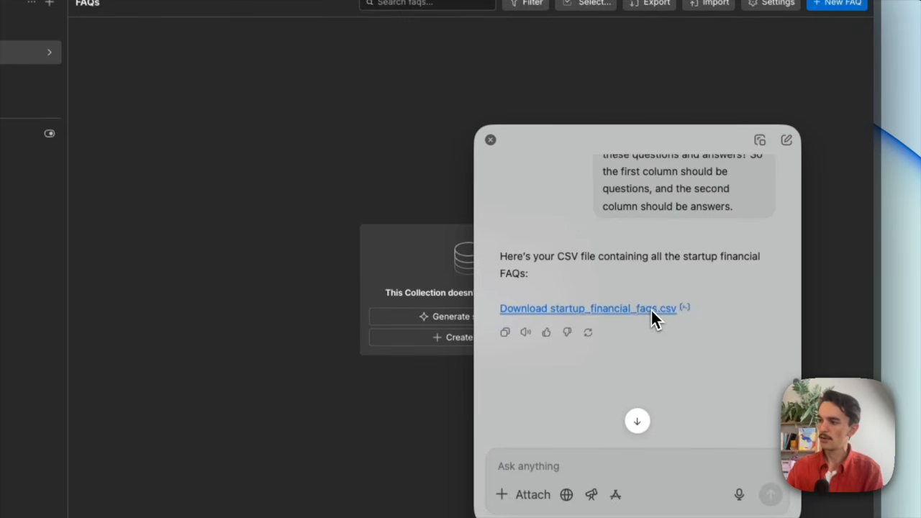
{"action": "left_click", "coordinate": [652, 310]}
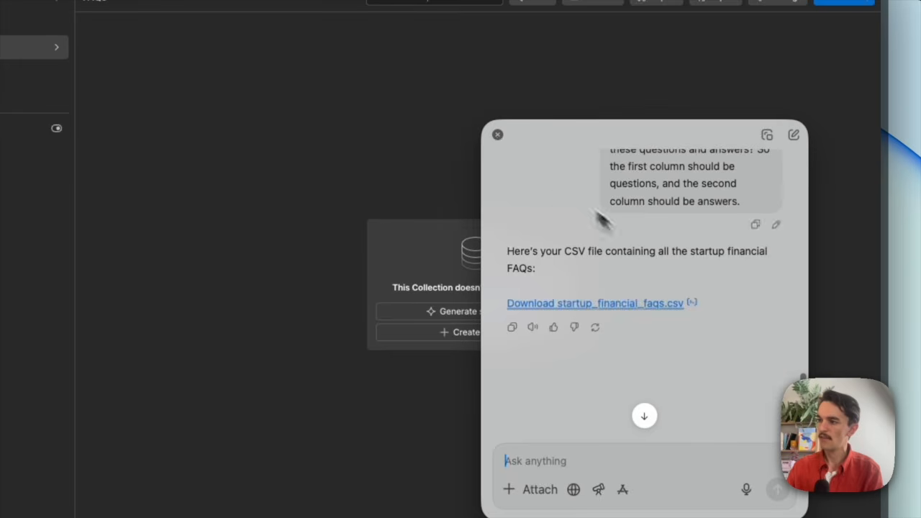
{"action": "left_click", "coordinate": [498, 136]}
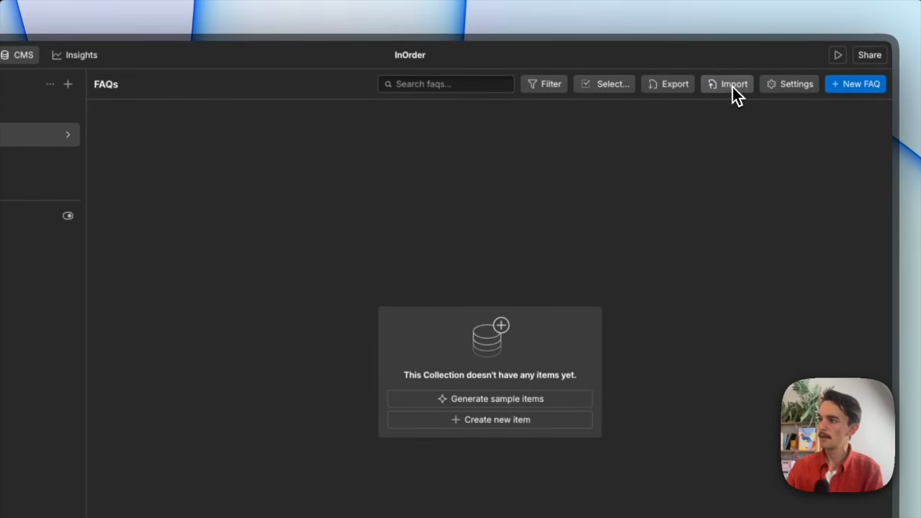
Step: Upload the downloaded CSV to the FAQs collection, treating its first row as the header
{"action": "left_click", "coordinate": [729, 87]}
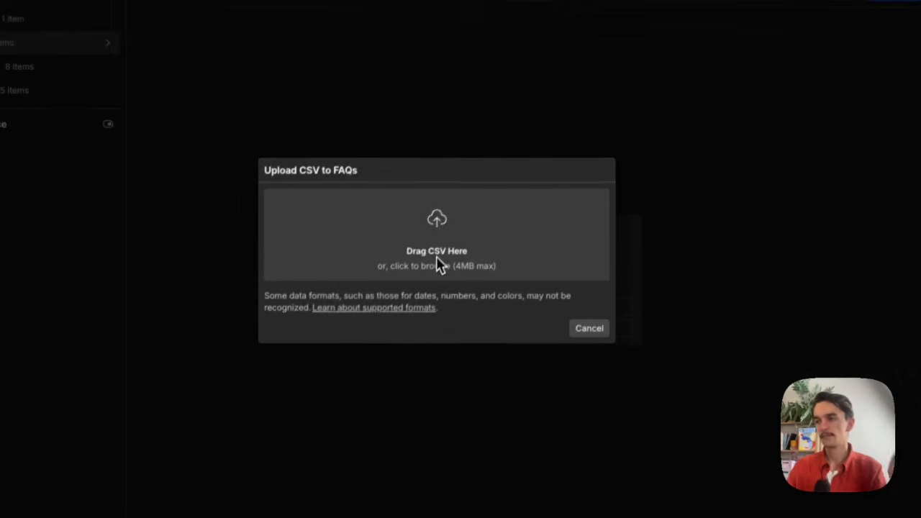
{"action": "left_click", "coordinate": [468, 237]}
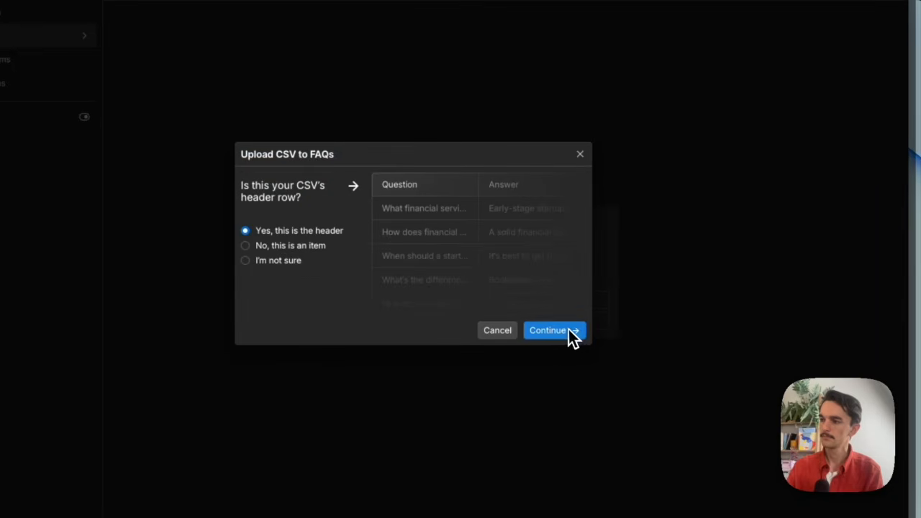
{"action": "left_click", "coordinate": [569, 331]}
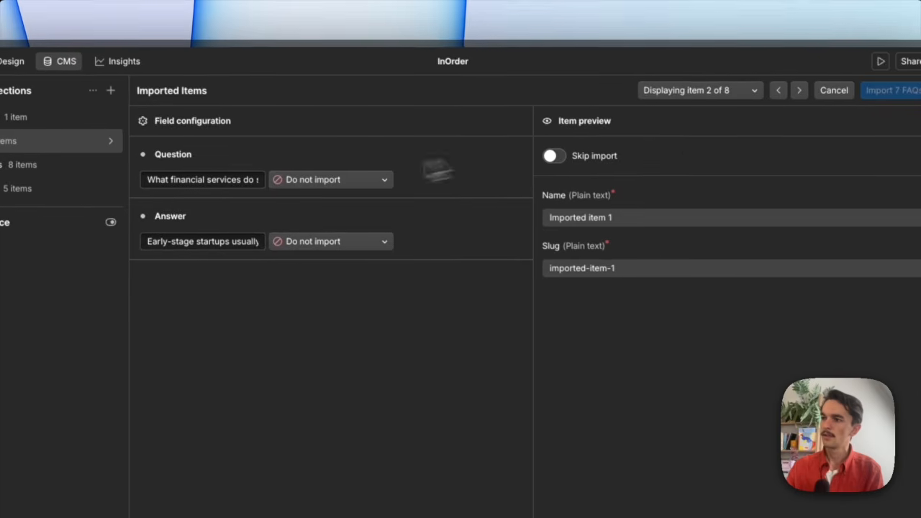
Step: Map the CSV's Question column to the existing Name field
{"action": "left_click", "coordinate": [315, 168]}
{"action": "left_click", "coordinate": [330, 212]}
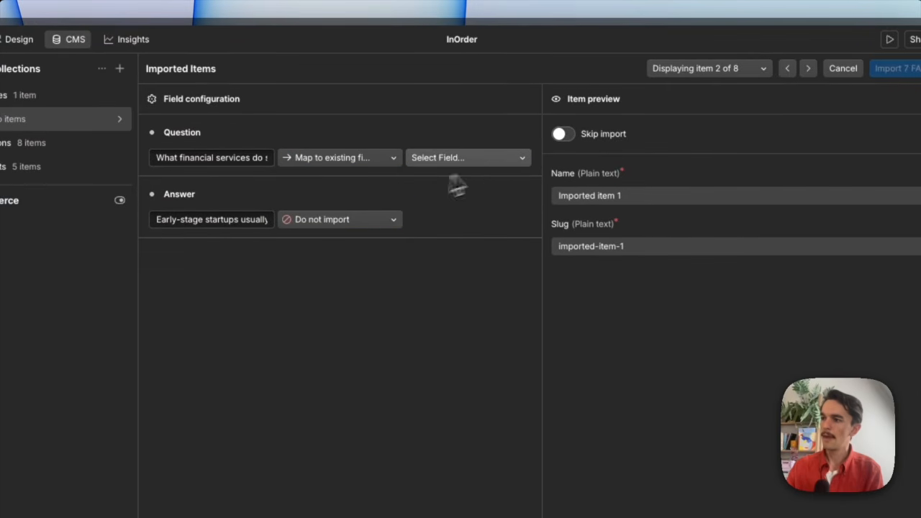
{"action": "left_click", "coordinate": [500, 162]}
{"action": "left_click", "coordinate": [485, 202]}
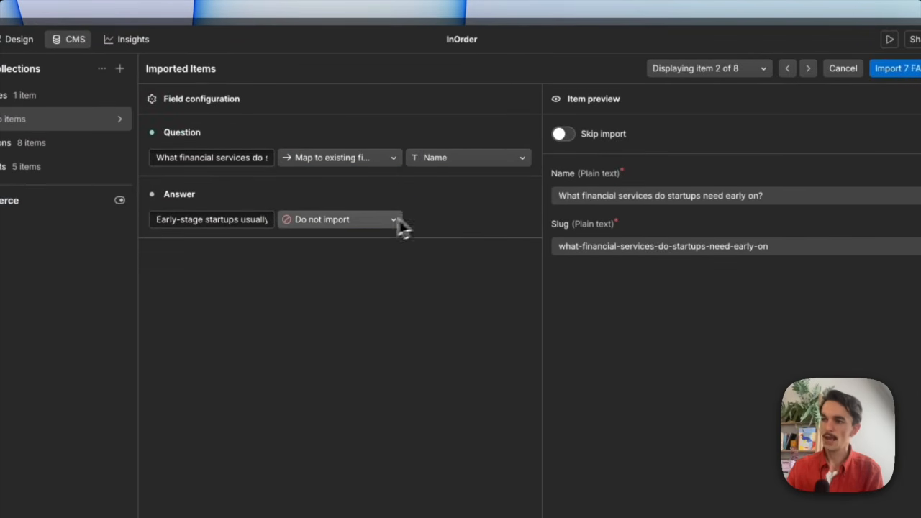
Step: Set the CSV's Answer column to create a new Rich text field labelled Answer
{"action": "left_click", "coordinate": [380, 222]}
{"action": "left_click", "coordinate": [331, 258]}
{"action": "left_click", "coordinate": [442, 218]}
{"action": "left_click", "coordinate": [457, 221]}
{"action": "left_click", "coordinate": [469, 224]}
{"action": "left_click", "coordinate": [462, 274]}
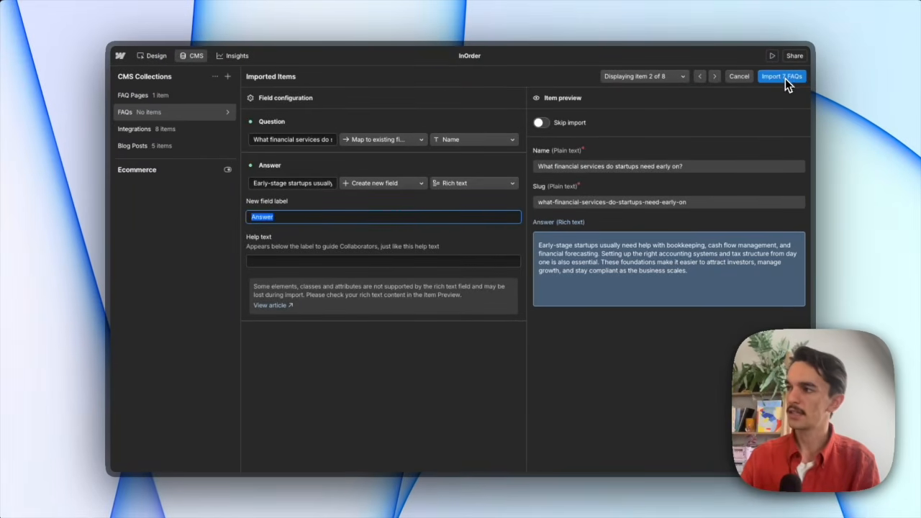
Step: Import the configured CSV items into the FAQs collection and dismiss the completion dialog
{"action": "left_click", "coordinate": [786, 78]}
{"action": "left_click", "coordinate": [575, 286]}
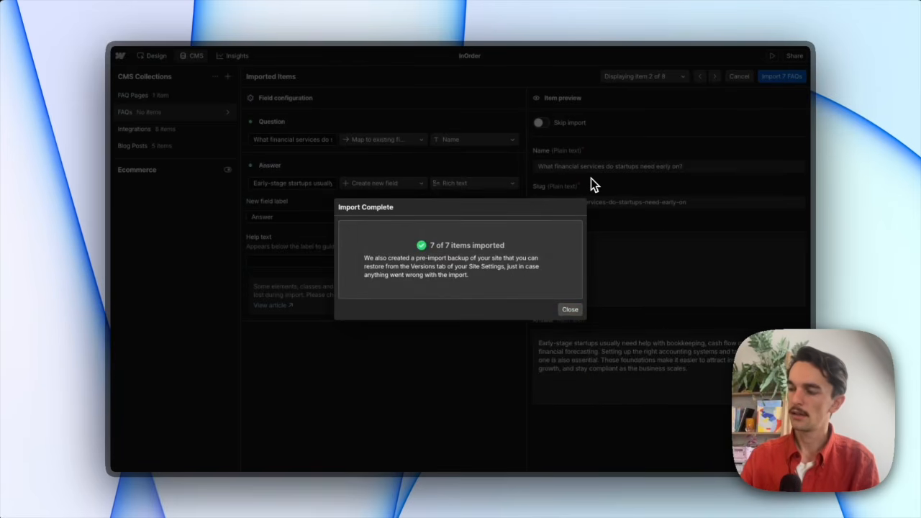
{"action": "left_click", "coordinate": [570, 310]}
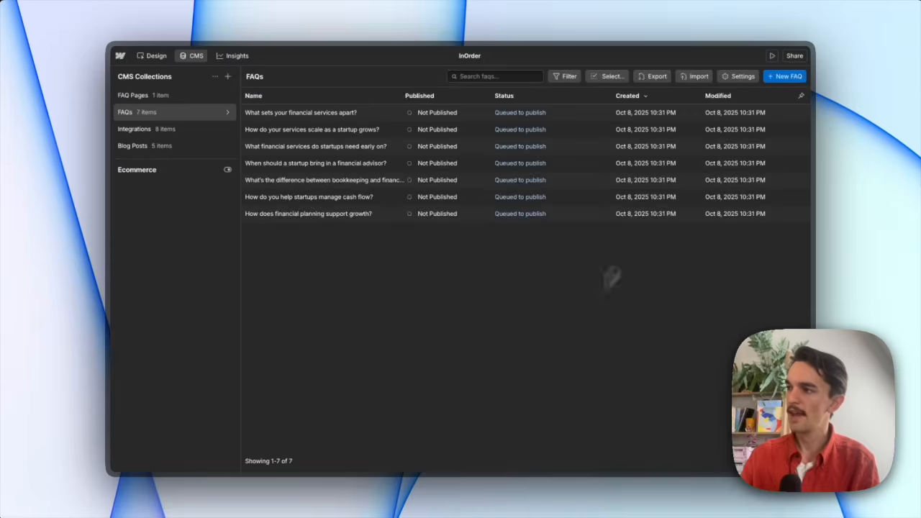
Step: Add a Reference field labelled Page that points to the FAQ Pages collection, and save the FAQs collection settings
{"action": "left_click", "coordinate": [742, 76]}
{"action": "left_click", "coordinate": [364, 384]}
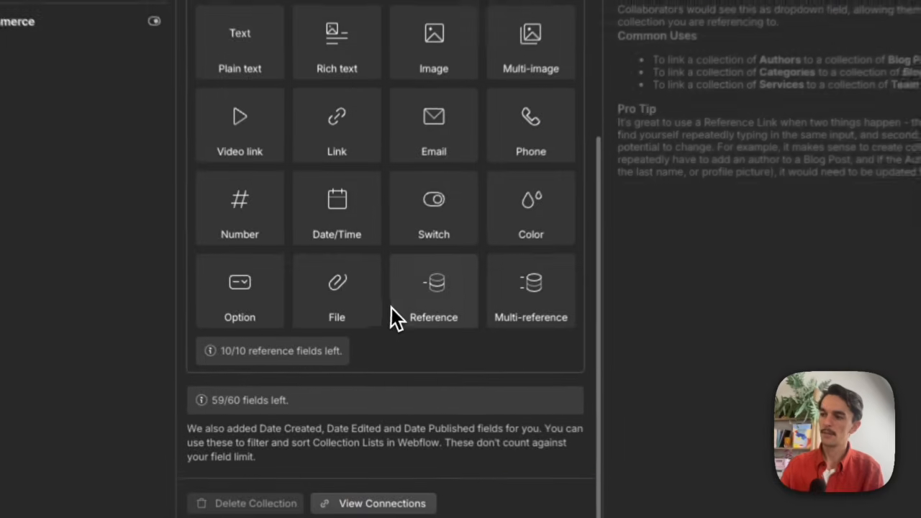
{"action": "left_click", "coordinate": [470, 290]}
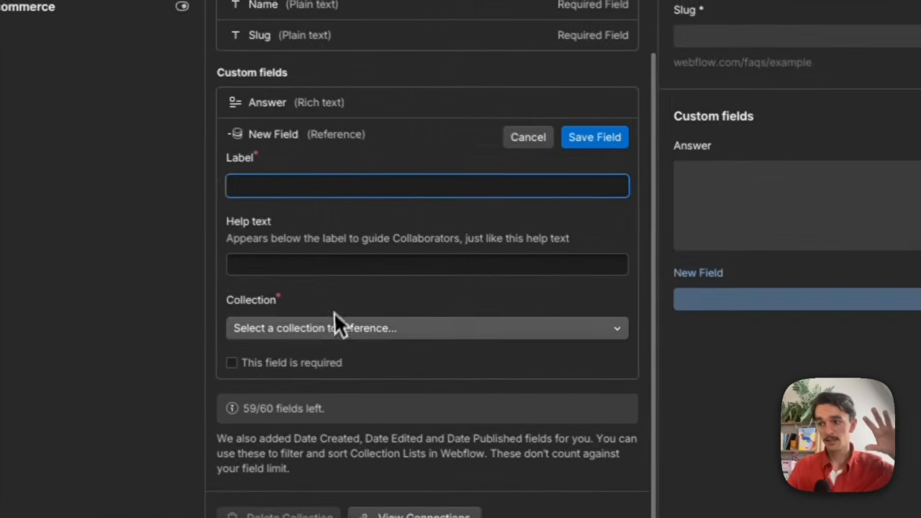
{"action": "left_click", "coordinate": [294, 321]}
{"action": "left_click", "coordinate": [354, 381]}
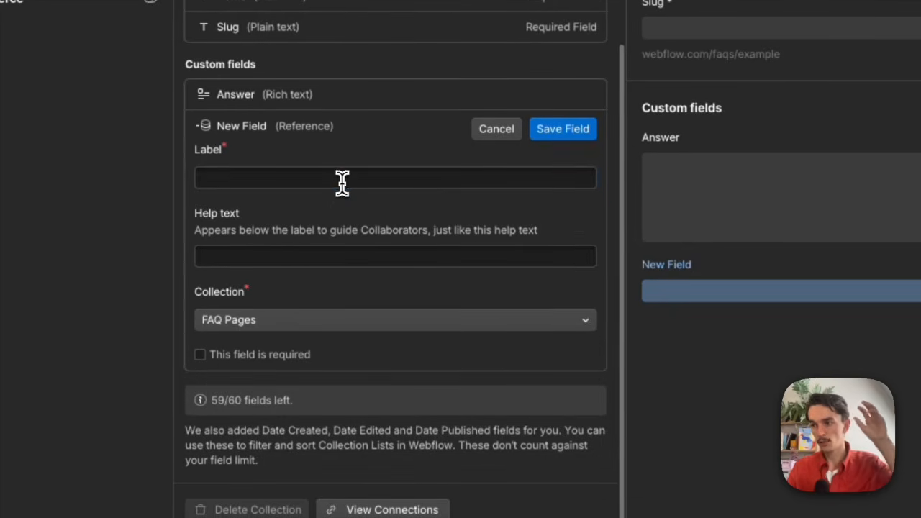
{"action": "left_click", "coordinate": [380, 191]}
{"action": "type", "text": "Page"}
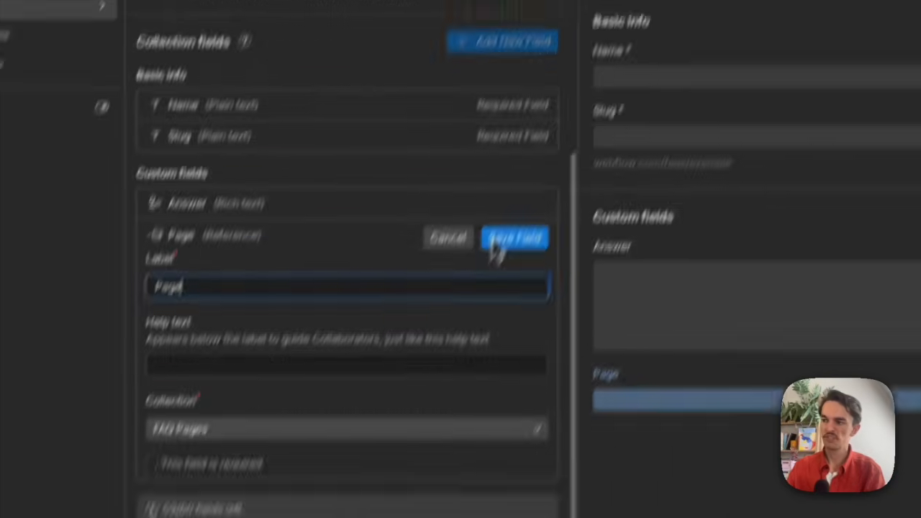
{"action": "left_click", "coordinate": [563, 129]}
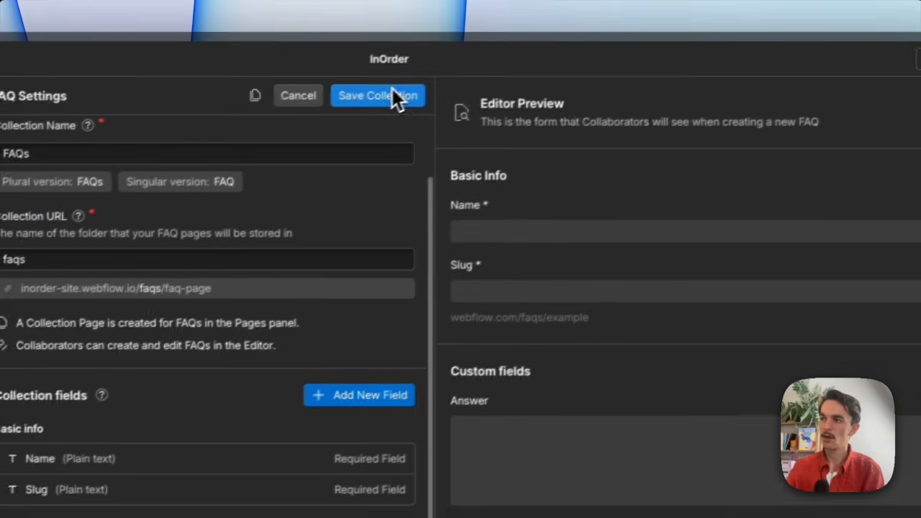
{"action": "left_click", "coordinate": [372, 103]}
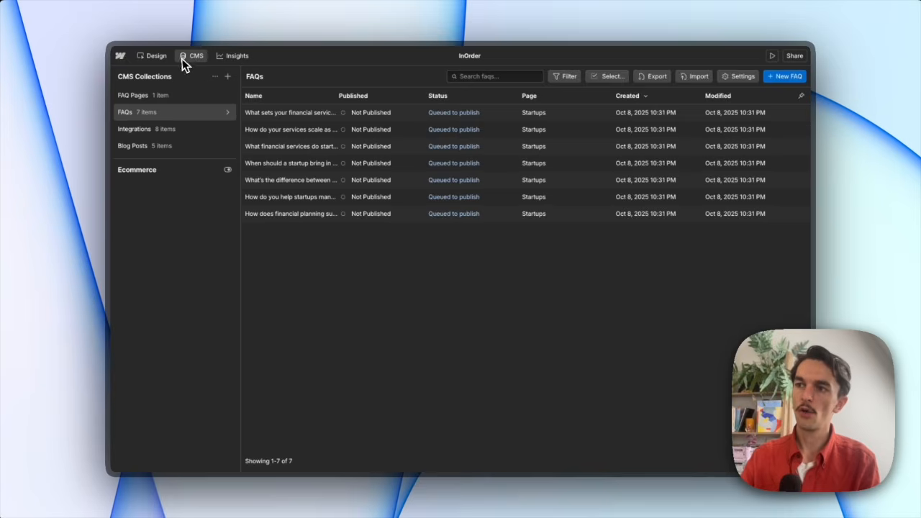
Step: Return to the Design view and copy the static FAQ Block from the Static Element section of the FAQ template site
{"action": "left_click", "coordinate": [156, 55]}
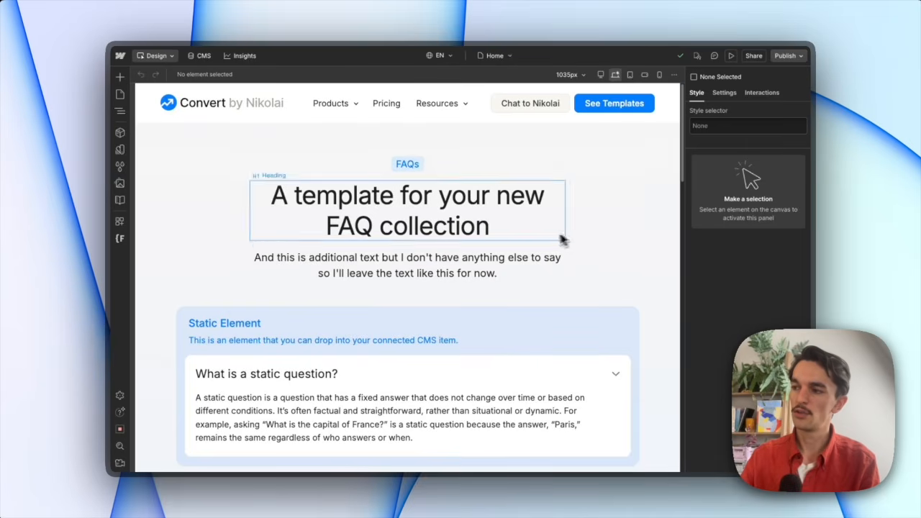
{"action": "scroll", "coordinate": [540, 242], "scroll_direction": "down", "scroll_amount": 2}
{"action": "scroll", "coordinate": [540, 242], "scroll_direction": "down", "scroll_amount": 2}
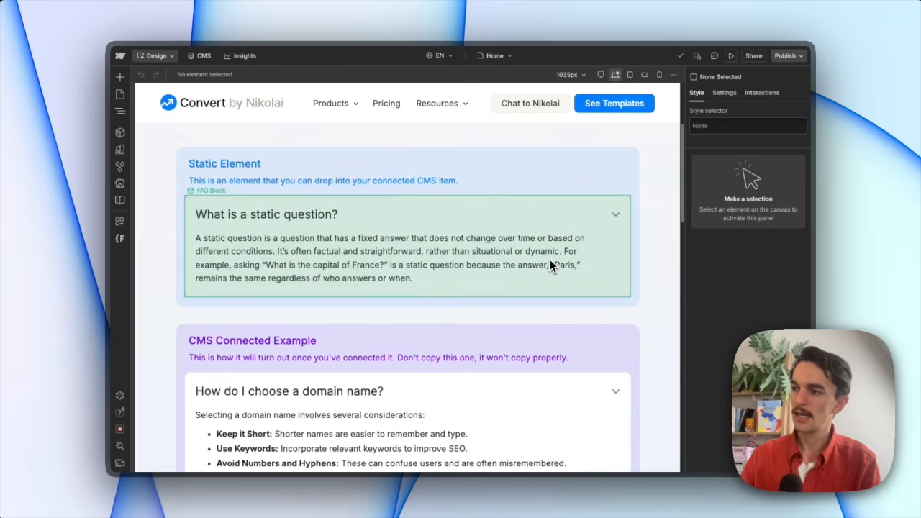
{"action": "scroll", "coordinate": [550, 259], "scroll_direction": "down", "scroll_amount": 1}
{"action": "scroll", "coordinate": [551, 265], "scroll_direction": "down", "scroll_amount": 3}
{"action": "scroll", "coordinate": [377, 226], "scroll_direction": "up", "scroll_amount": 1}
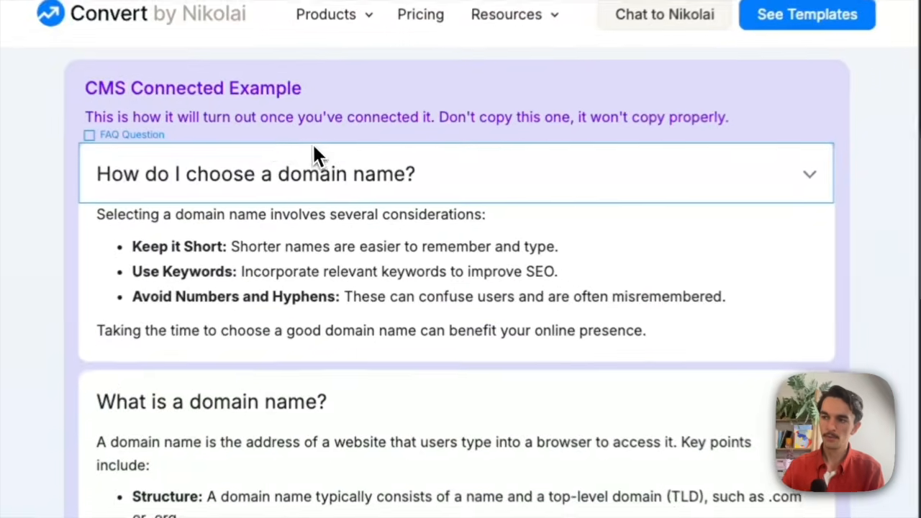
{"action": "left_click", "coordinate": [323, 186]}
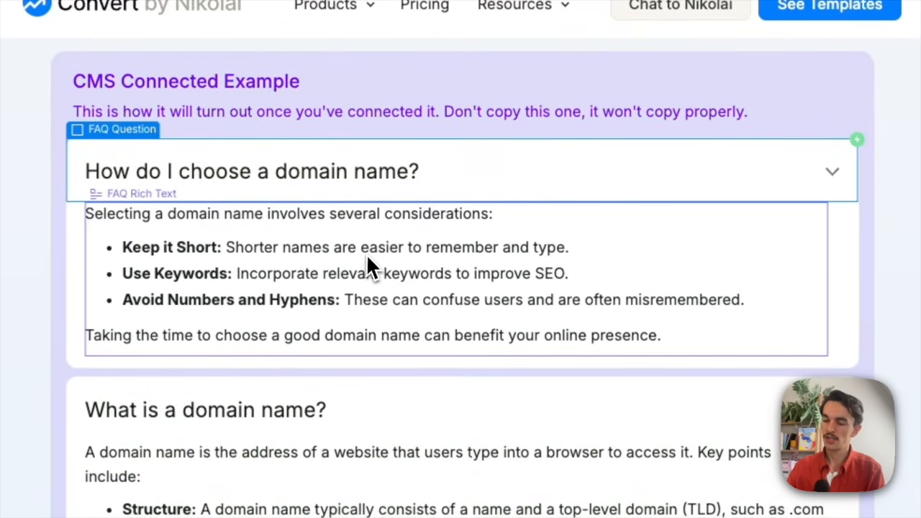
{"action": "scroll", "coordinate": [368, 260], "scroll_direction": "up", "scroll_amount": 4}
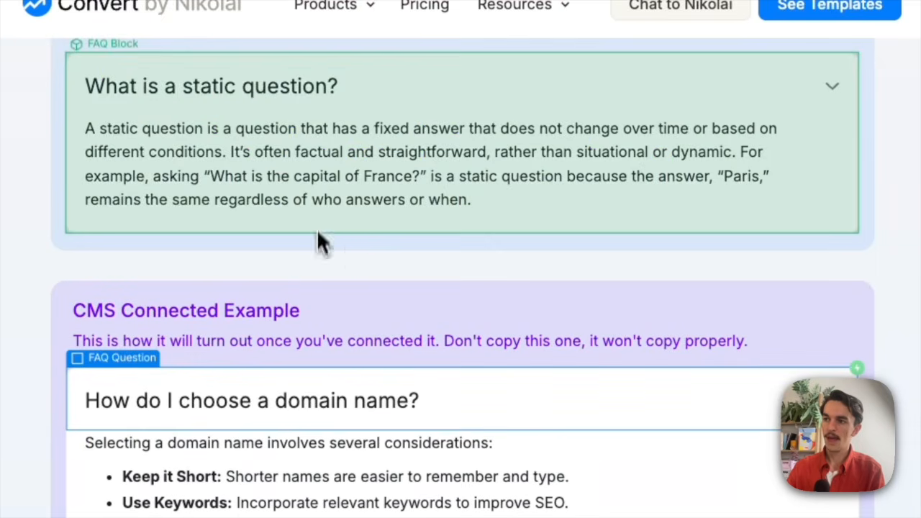
{"action": "left_click", "coordinate": [336, 180]}
{"action": "scroll", "coordinate": [336, 180], "scroll_direction": "up", "scroll_amount": 2}
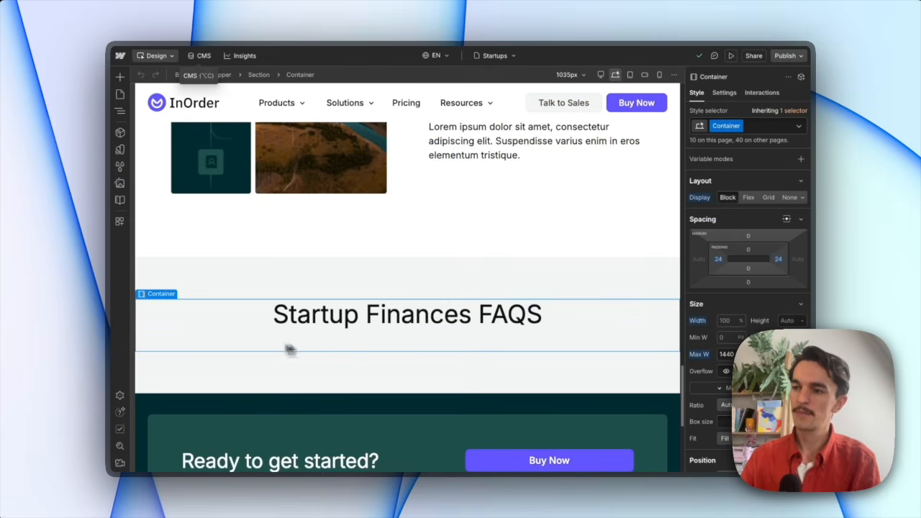
Step: Insert a Collection List below the Startup Finances FAQS heading and set its source to the FAQs collection
{"action": "left_click", "coordinate": [113, 81]}
{"action": "scroll", "coordinate": [206, 303], "scroll_direction": "down", "scroll_amount": 5}
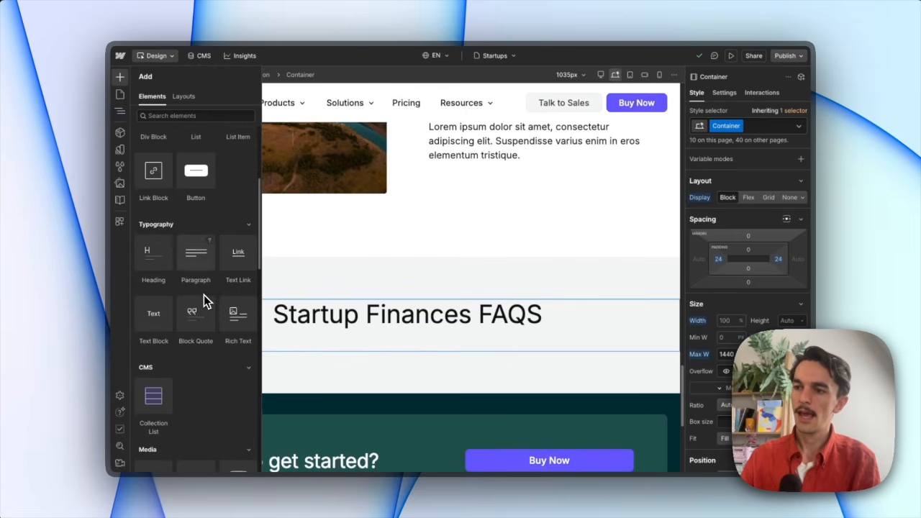
{"action": "left_click_drag", "start_coordinate": [164, 383], "coordinate": [315, 312]}
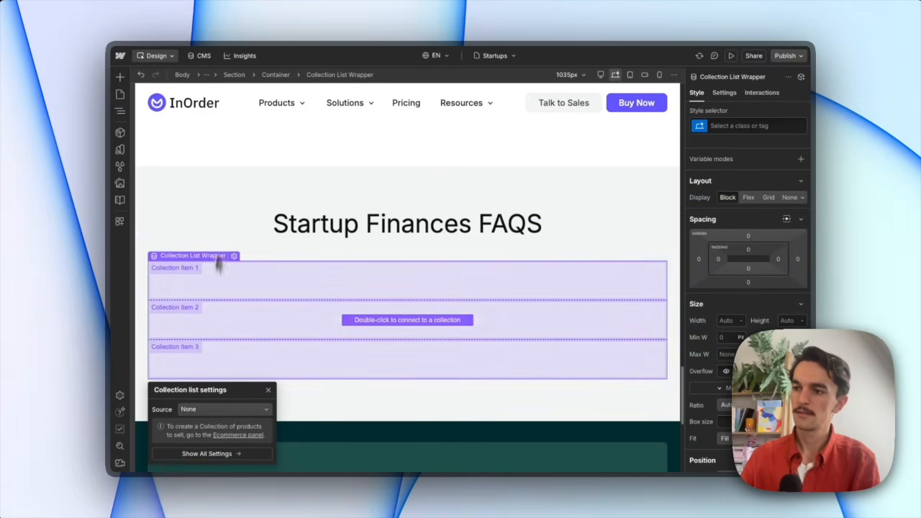
{"action": "left_click", "coordinate": [204, 411]}
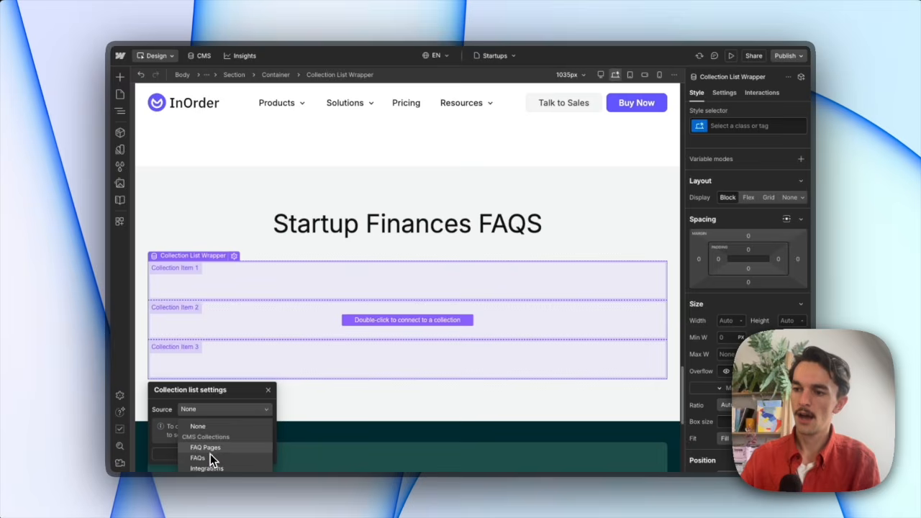
{"action": "left_click", "coordinate": [209, 457]}
Step: Paste the copied FAQ block into the first item of the collection list
{"action": "left_click", "coordinate": [291, 283]}
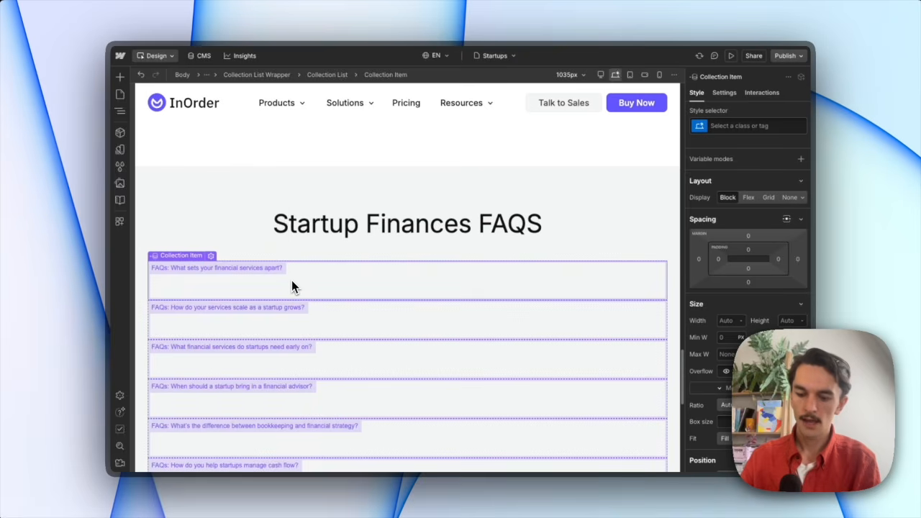
{"action": "key", "text": "super+v"}
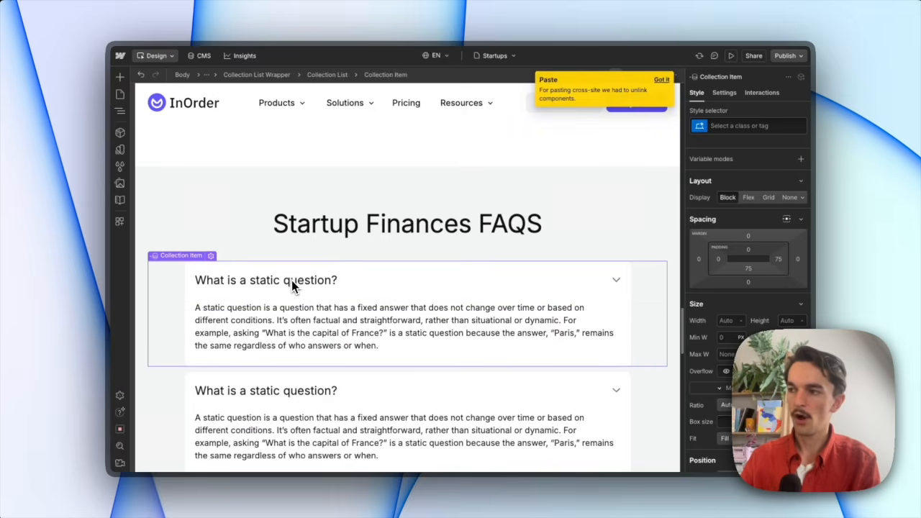
Step: Connect the text of the first FAQ item's question heading to the Name field of the FAQs collection
{"action": "left_click", "coordinate": [338, 286]}
{"action": "left_click", "coordinate": [724, 92]}
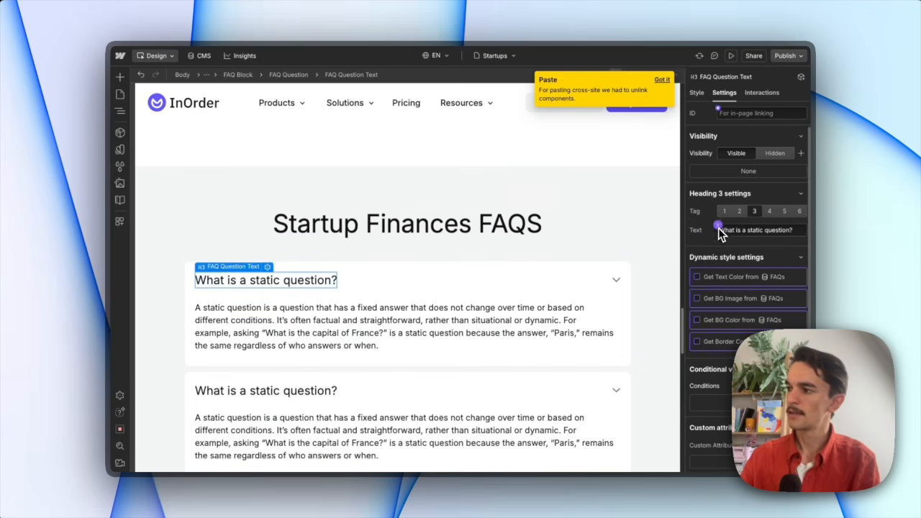
{"action": "left_click", "coordinate": [719, 228]}
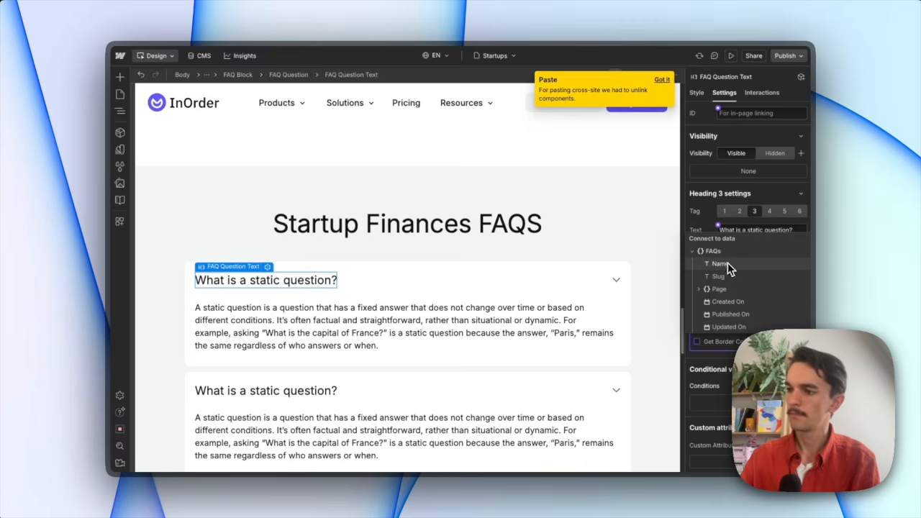
{"action": "left_click", "coordinate": [728, 263]}
Step: Connect the content of the first item's FAQ Rich Text block to the Answer field of the FAQs collection
{"action": "left_click", "coordinate": [403, 332]}
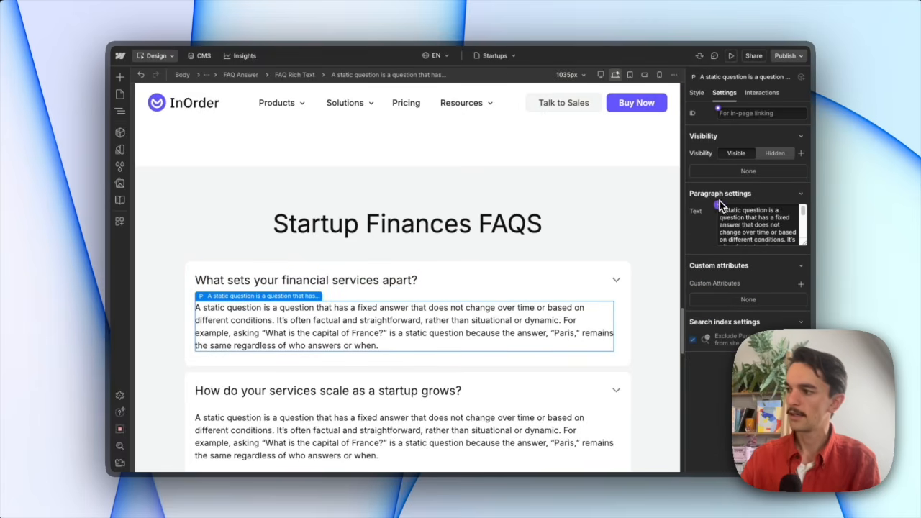
{"action": "left_click", "coordinate": [718, 206]}
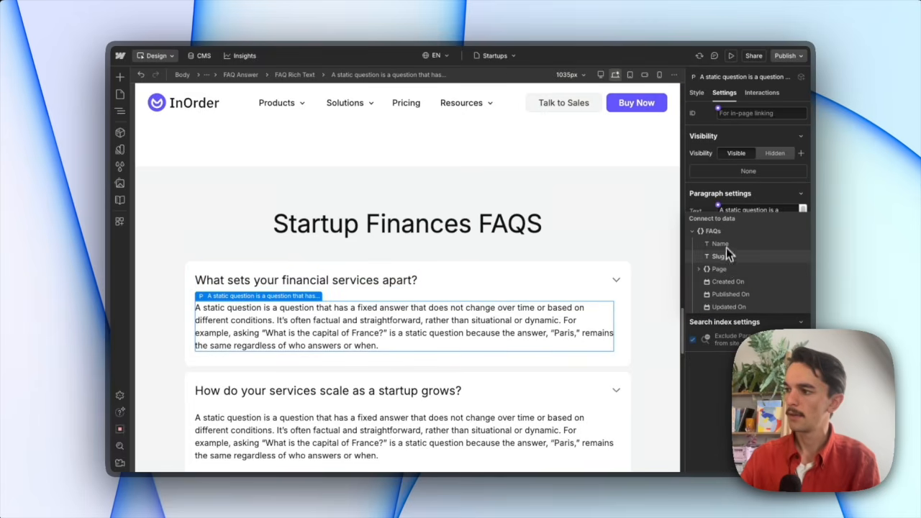
{"action": "left_click", "coordinate": [728, 182]}
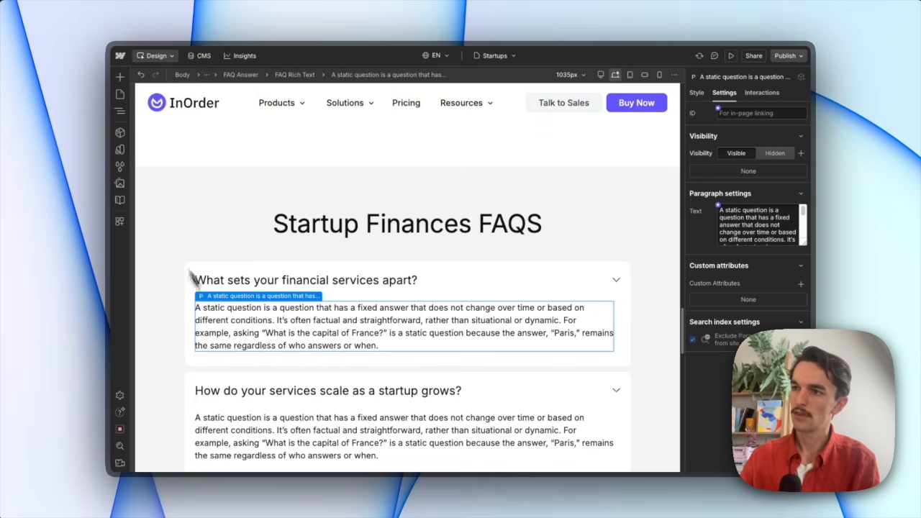
{"action": "left_click", "coordinate": [314, 77]}
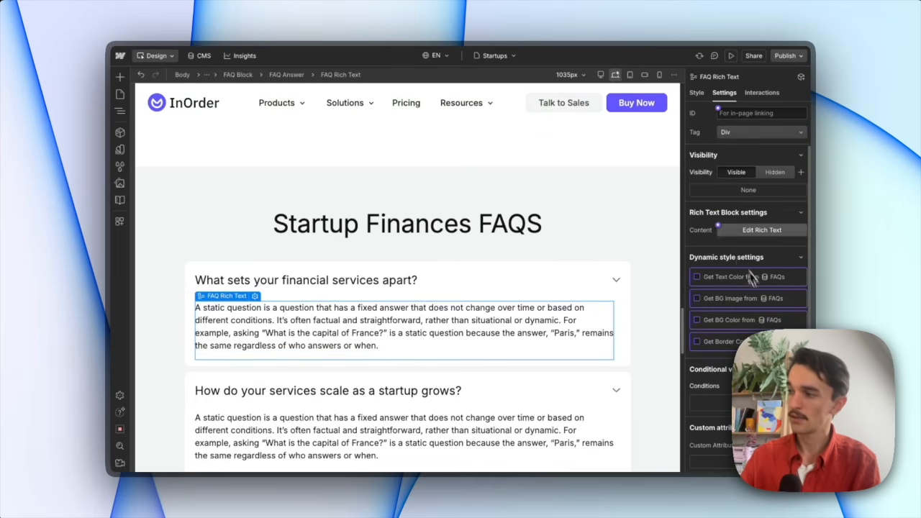
{"action": "left_click", "coordinate": [718, 229]}
{"action": "left_click", "coordinate": [728, 261]}
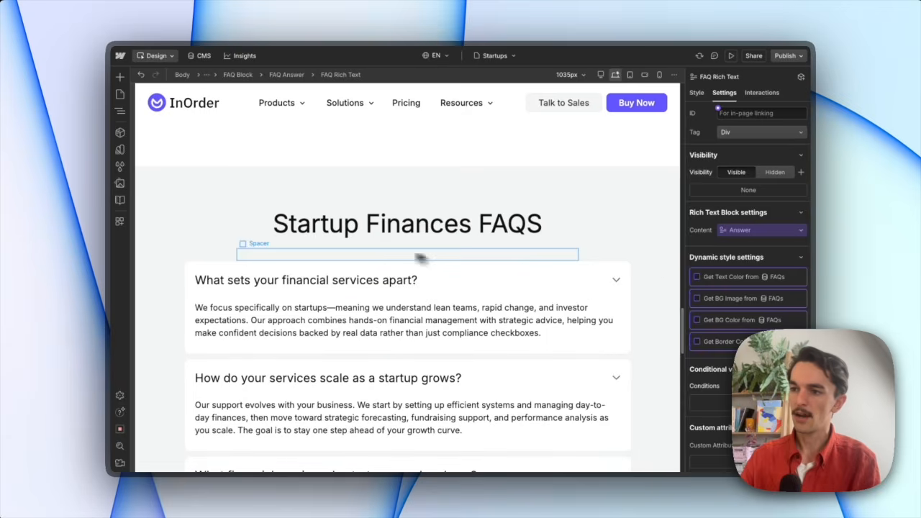
Step: Add a filter to the FAQ collection list so that Page equals Startups
{"action": "left_click", "coordinate": [220, 270]}
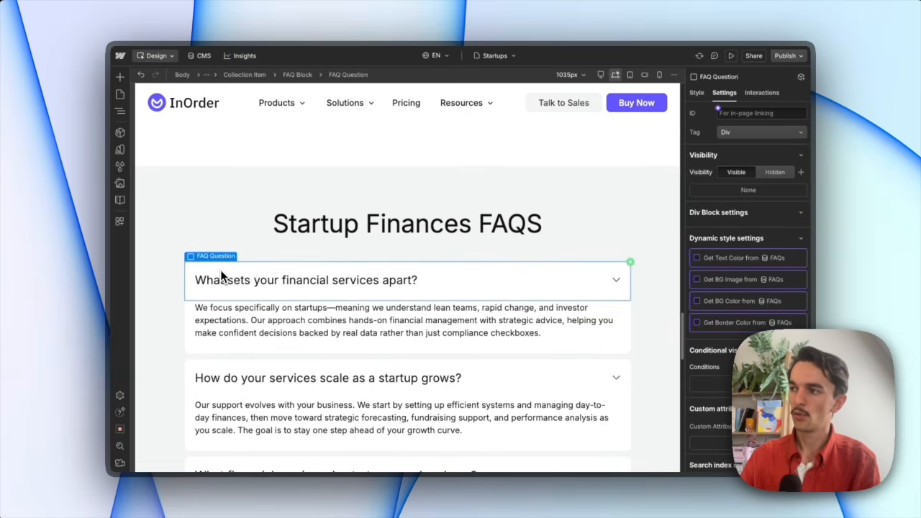
{"action": "left_click", "coordinate": [245, 78]}
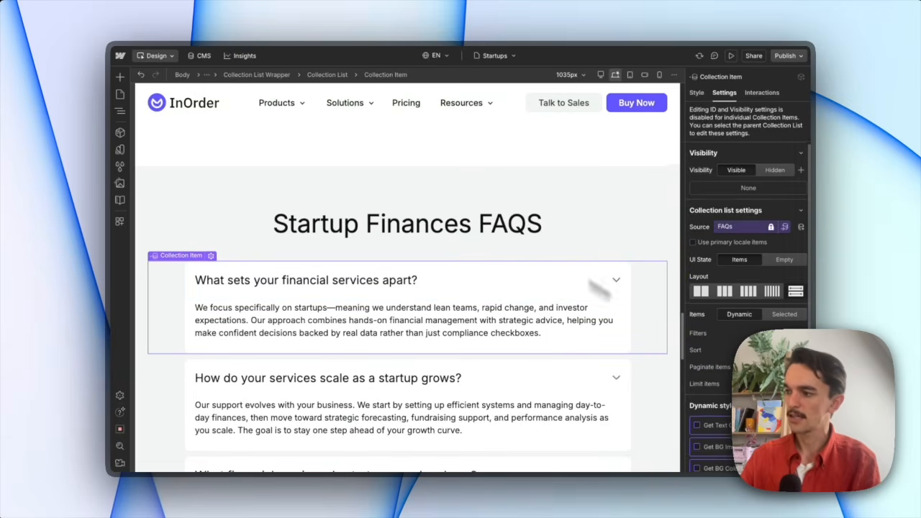
{"action": "left_click", "coordinate": [802, 196]}
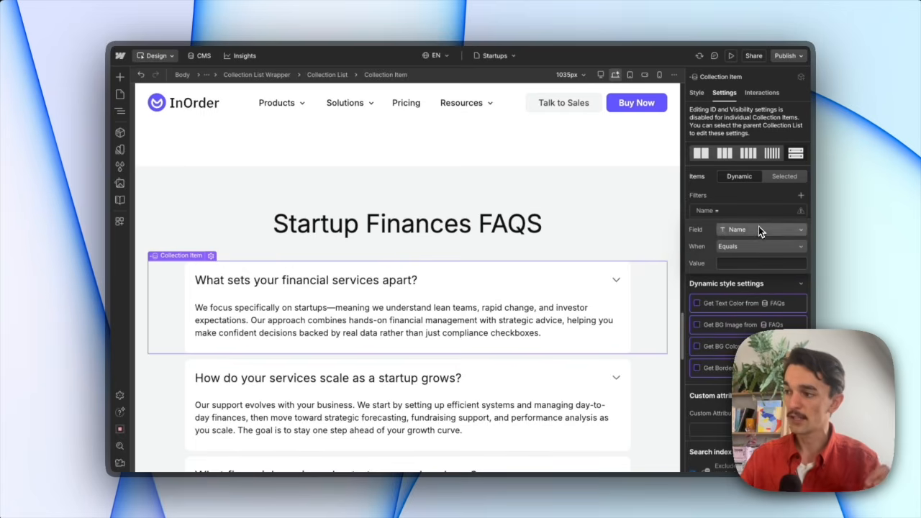
{"action": "left_click", "coordinate": [759, 227]}
{"action": "left_click", "coordinate": [746, 255]}
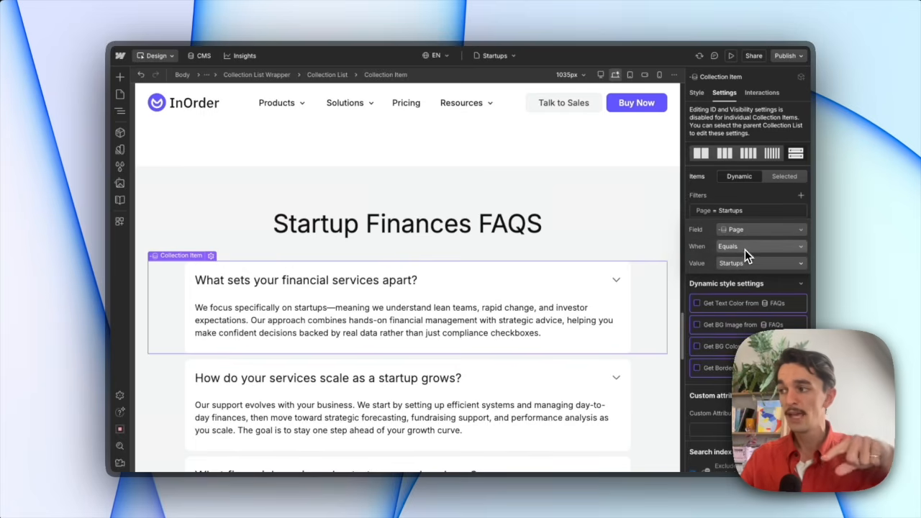
{"action": "left_click", "coordinate": [751, 206]}
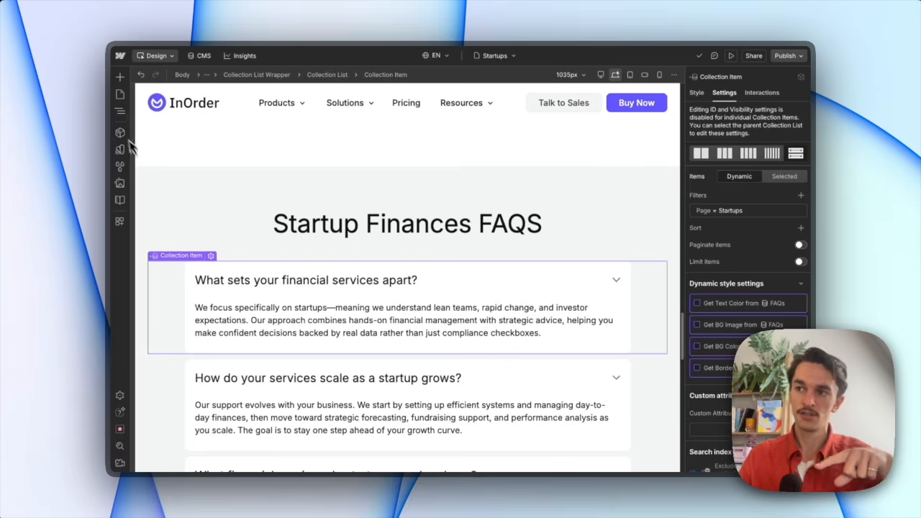
Step: Review the items in the FAQ Pages and FAQs collections in the CMS
{"action": "left_click", "coordinate": [193, 194]}
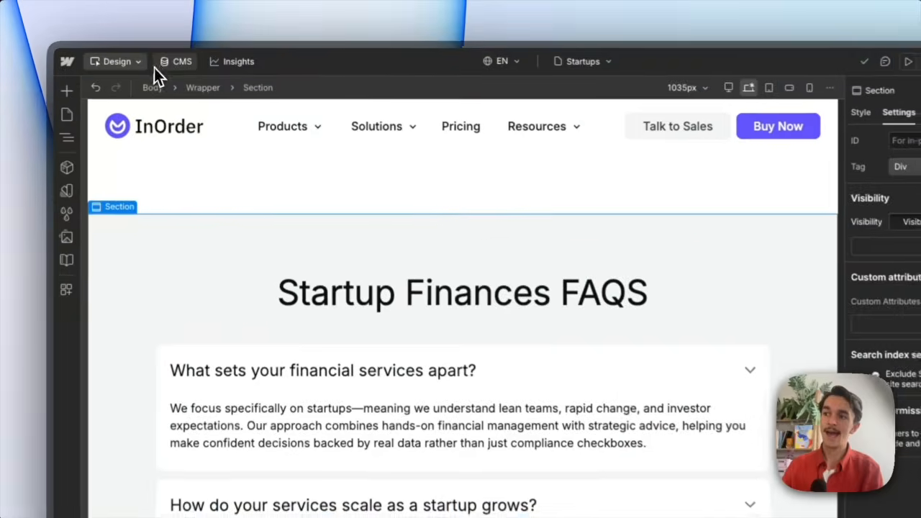
{"action": "left_click", "coordinate": [200, 55]}
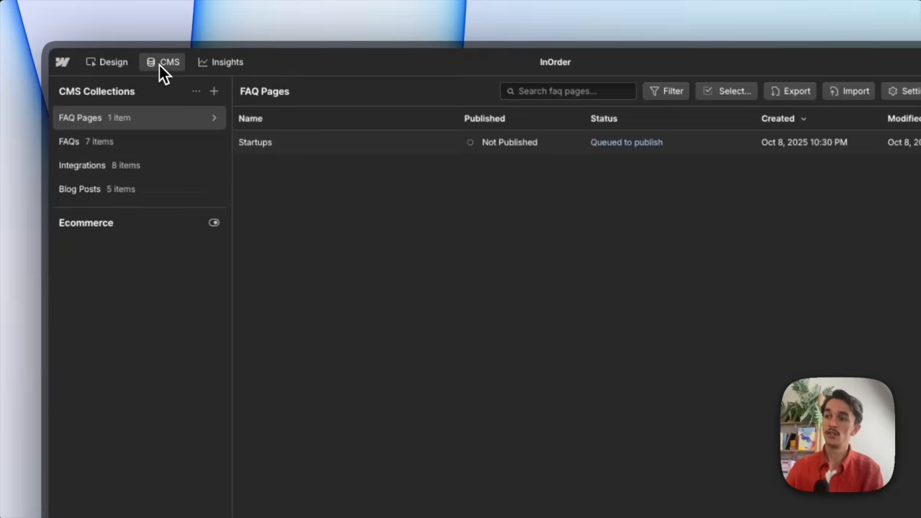
{"action": "left_click", "coordinate": [149, 136]}
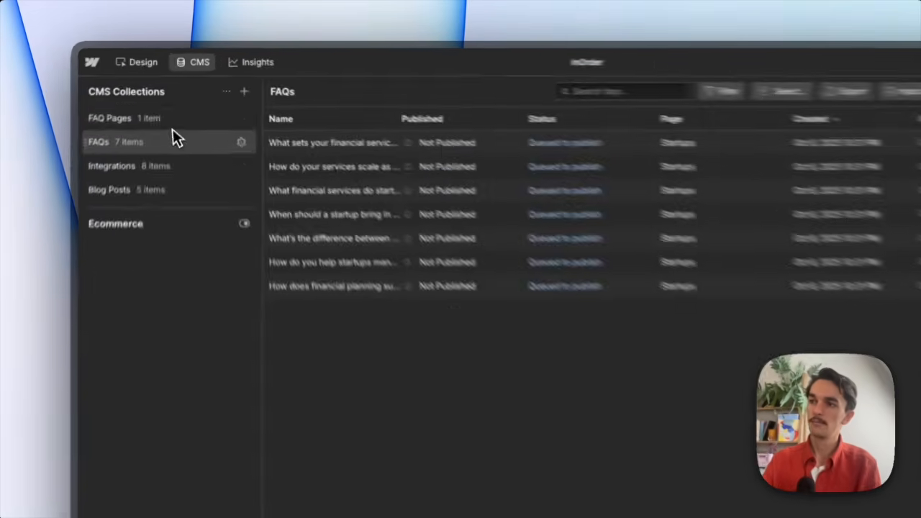
{"action": "left_click", "coordinate": [164, 98]}
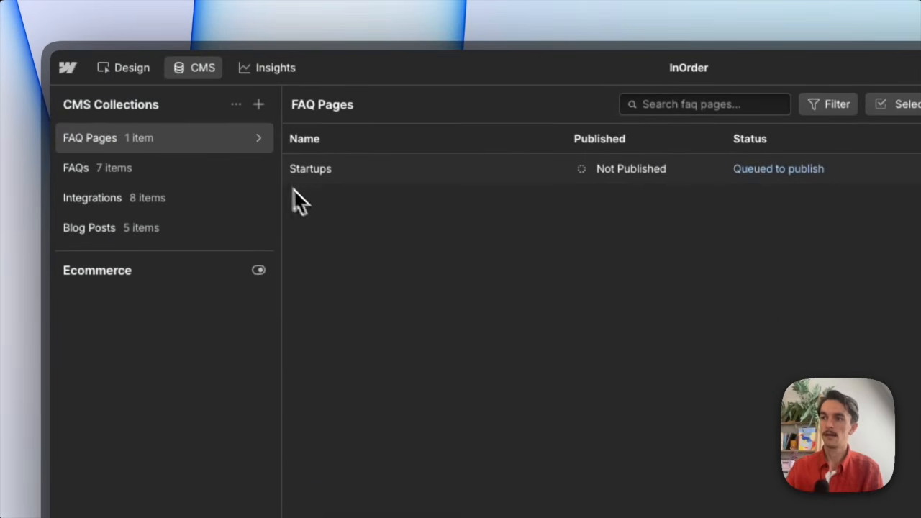
{"action": "left_click", "coordinate": [195, 171]}
Step: Return to the Design view and select the Collection List under the Startup Finances FAQS heading
{"action": "left_click", "coordinate": [124, 68]}
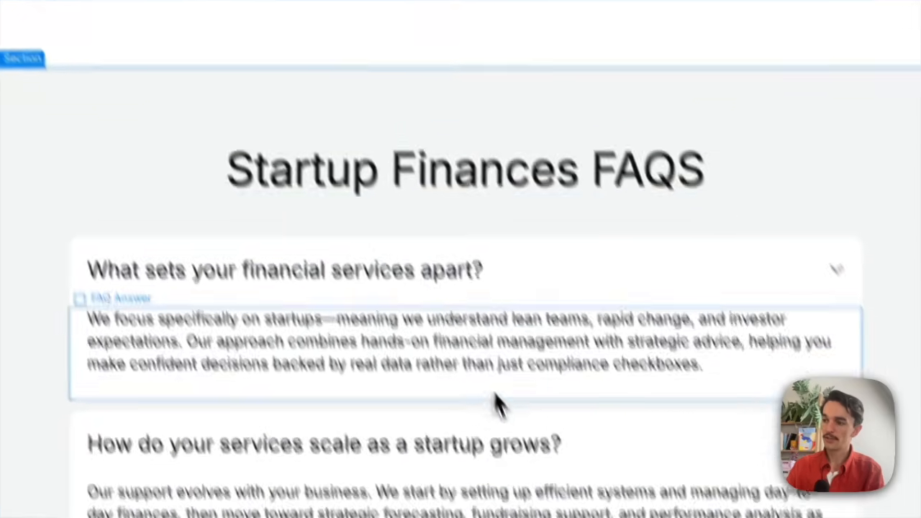
{"action": "left_click", "coordinate": [493, 391]}
{"action": "left_click", "coordinate": [443, 335]}
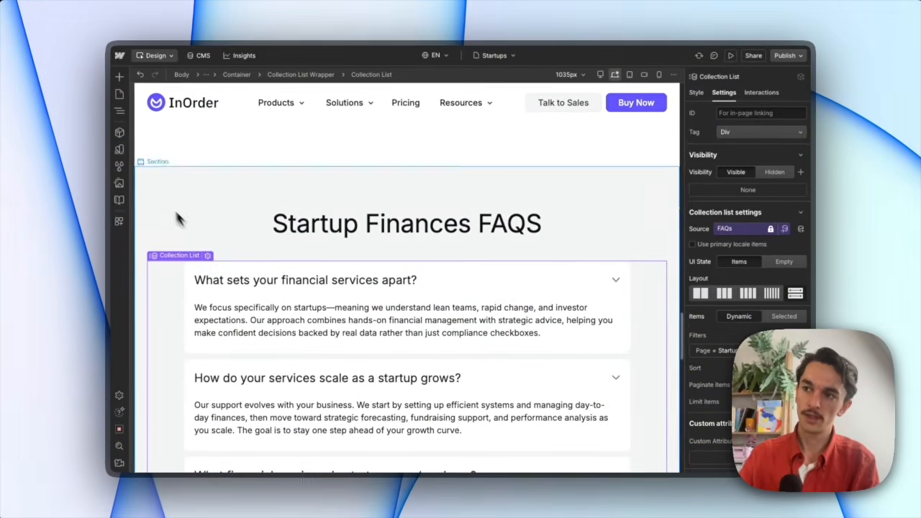